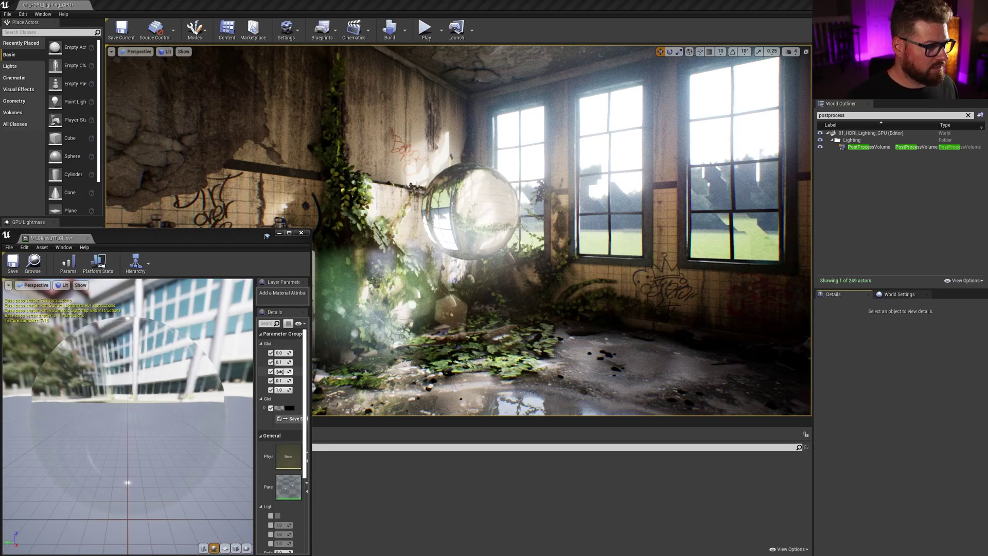
- Raise the glass material instance's third scalar parameter to about 2.07 and close the material instance editor
{"action": "left_click_drag", "start_coordinate": [280, 371], "coordinate": [288, 371]}
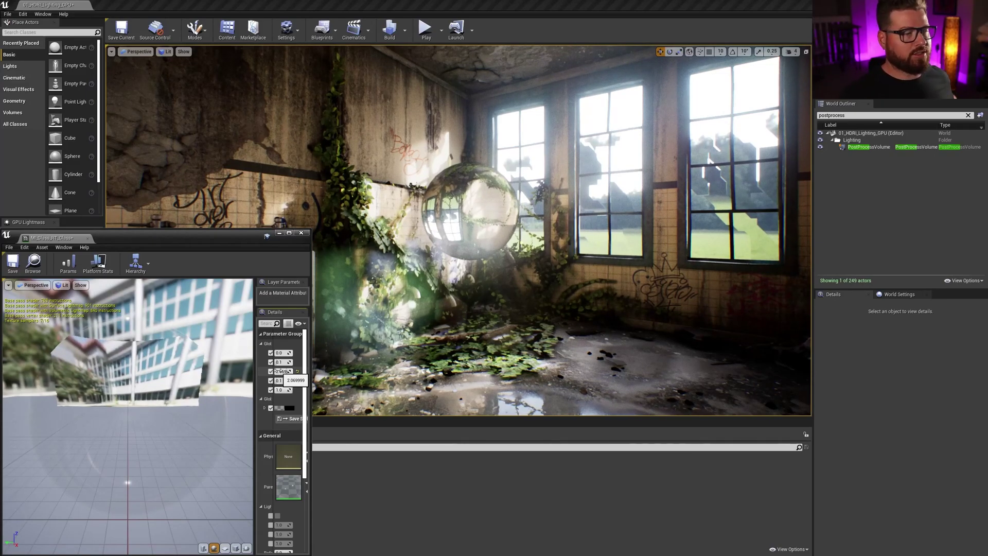
{"action": "left_click", "coordinate": [300, 227]}
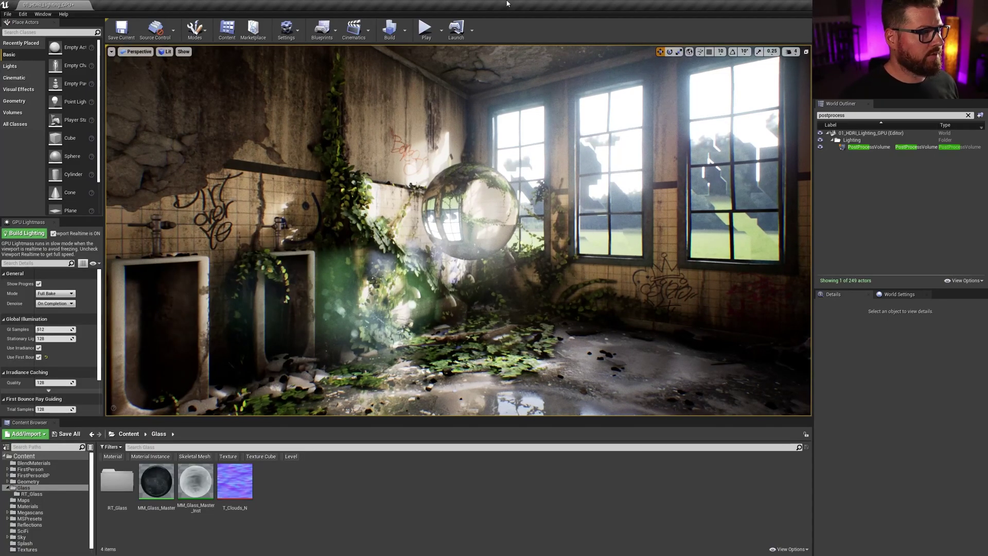
- Open the Project Settings and search for "raytrac" to check the Ray Tracing option
{"action": "left_click", "coordinate": [286, 30]}
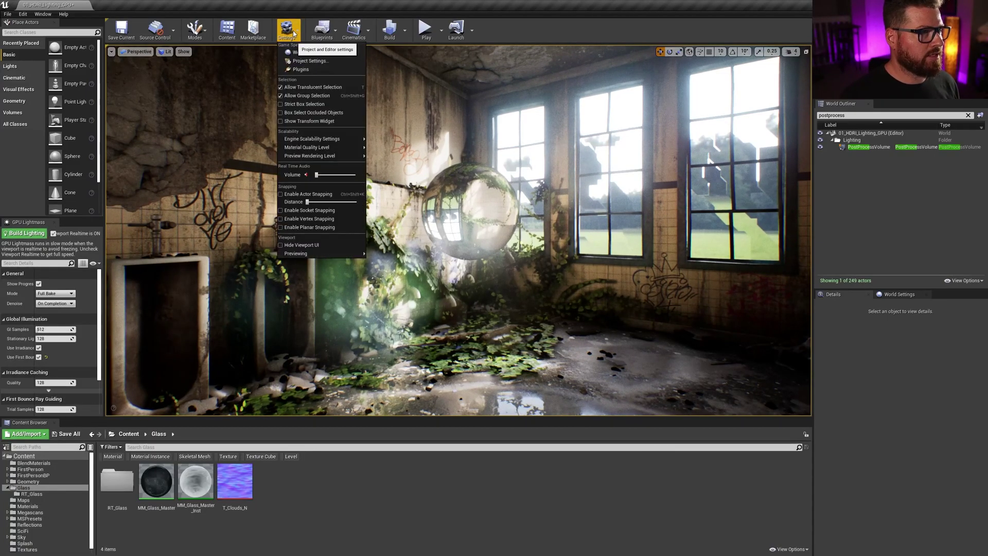
{"action": "left_click", "coordinate": [308, 61]}
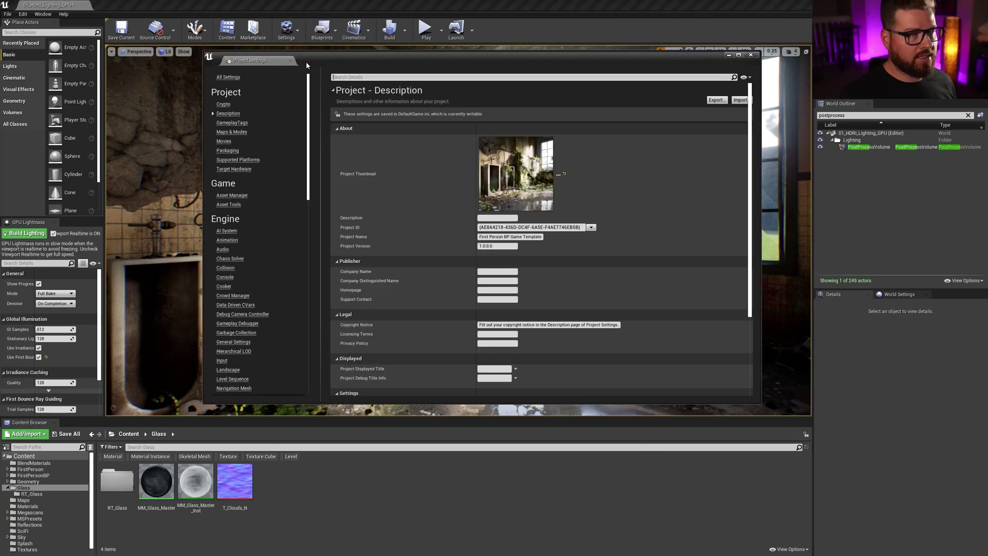
{"action": "left_click", "coordinate": [377, 77]}
{"action": "type", "text": "raytrac"}
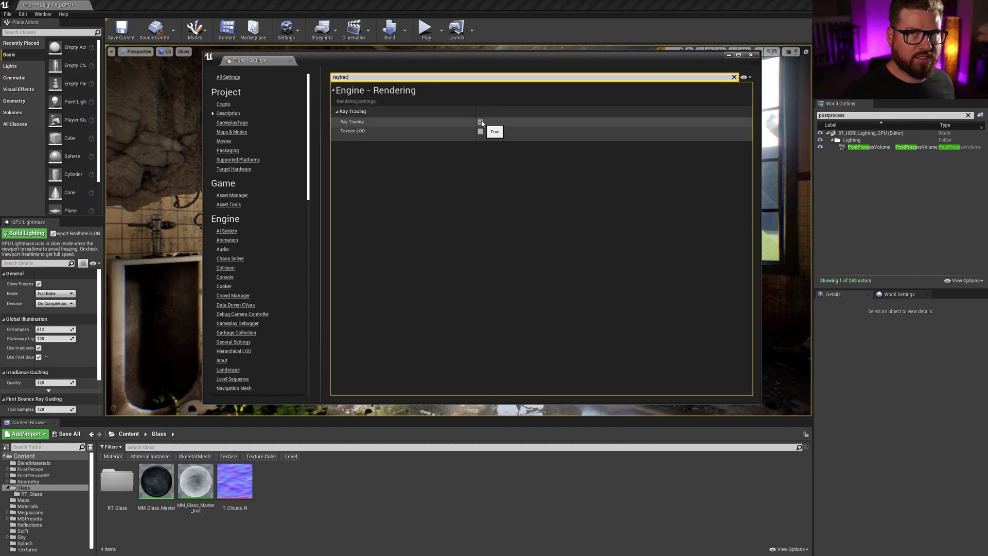
- Search the Project Settings for "rhi", check the Windows Default RHI choices, and close the settings
{"action": "left_click_drag", "start_coordinate": [366, 77], "coordinate": [291, 72]}
{"action": "type", "text": "rhi"}
{"action": "scroll", "coordinate": [496, 273], "scroll_direction": "down", "scroll_amount": 1}
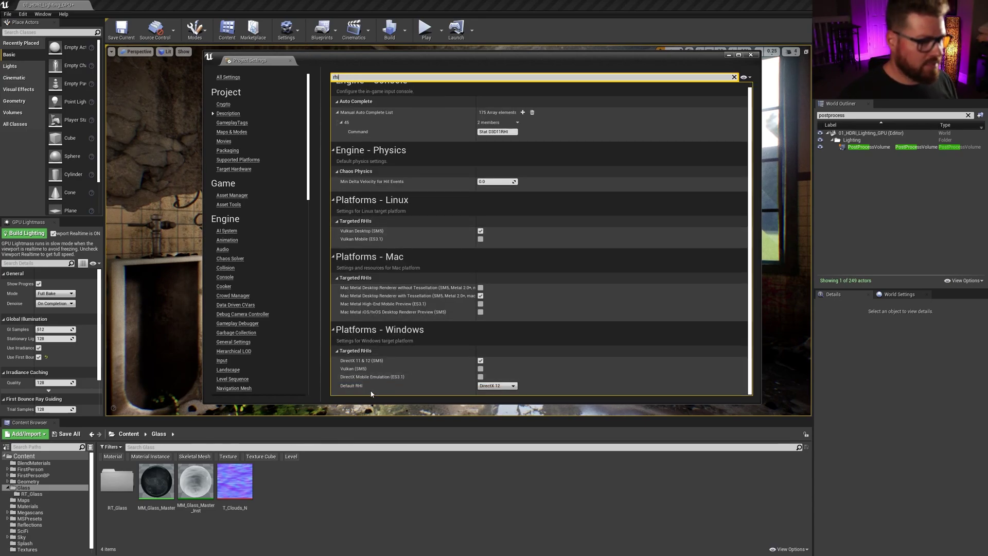
{"action": "left_click", "coordinate": [497, 386]}
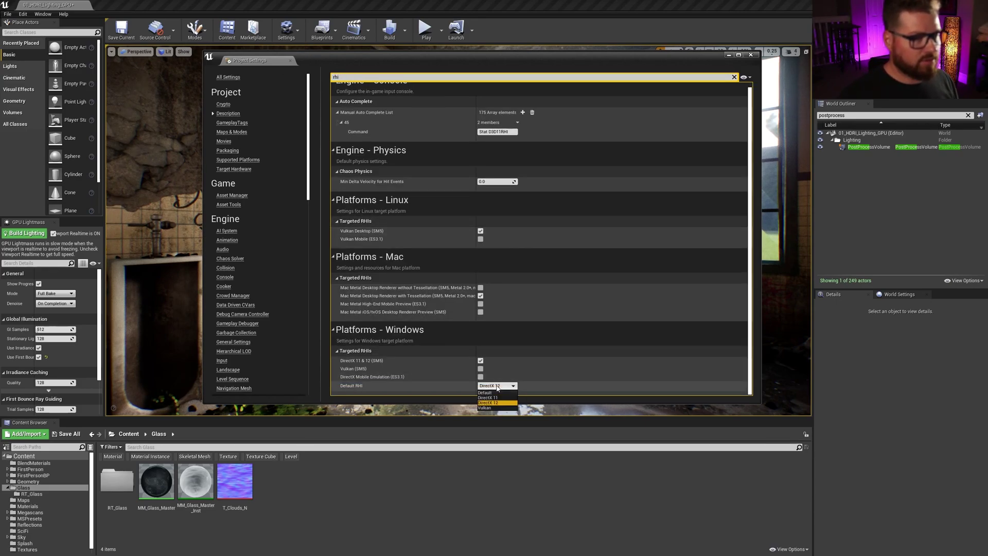
{"action": "left_click", "coordinate": [752, 56]}
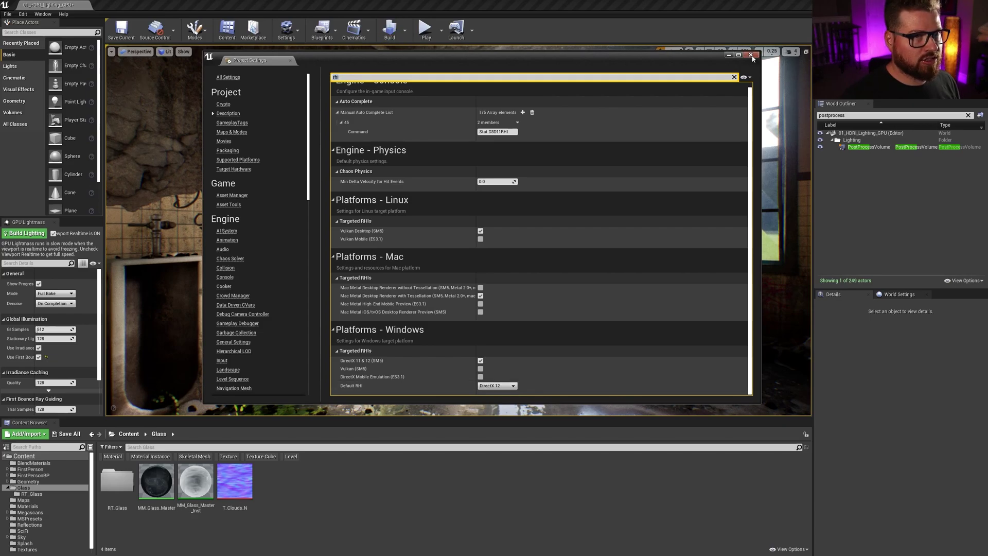
{"action": "left_click", "coordinate": [753, 58]}
- Select the PostProcessVolume and filter its details by "raytra"
{"action": "left_click", "coordinate": [865, 148]}
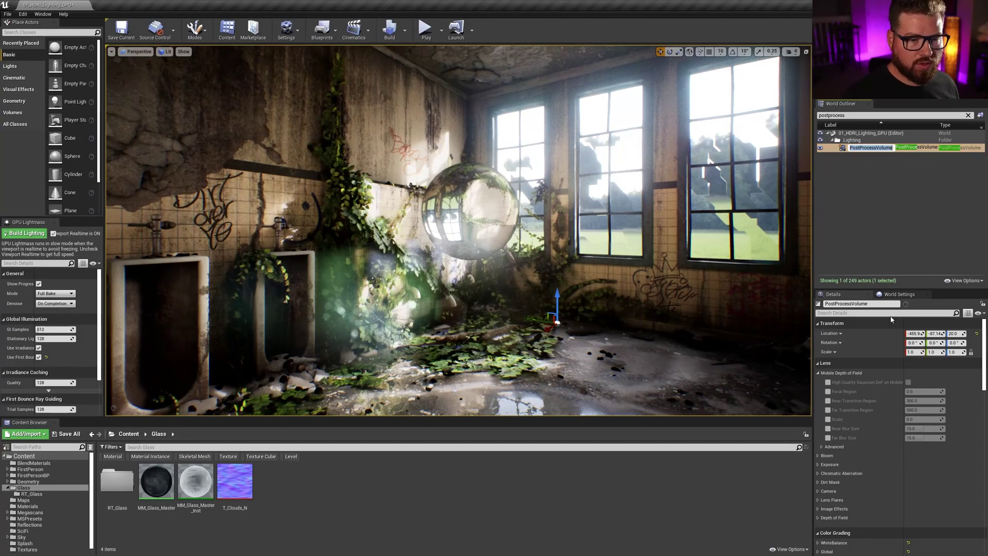
{"action": "left_click", "coordinate": [831, 313]}
{"action": "type", "text": "raytra"}
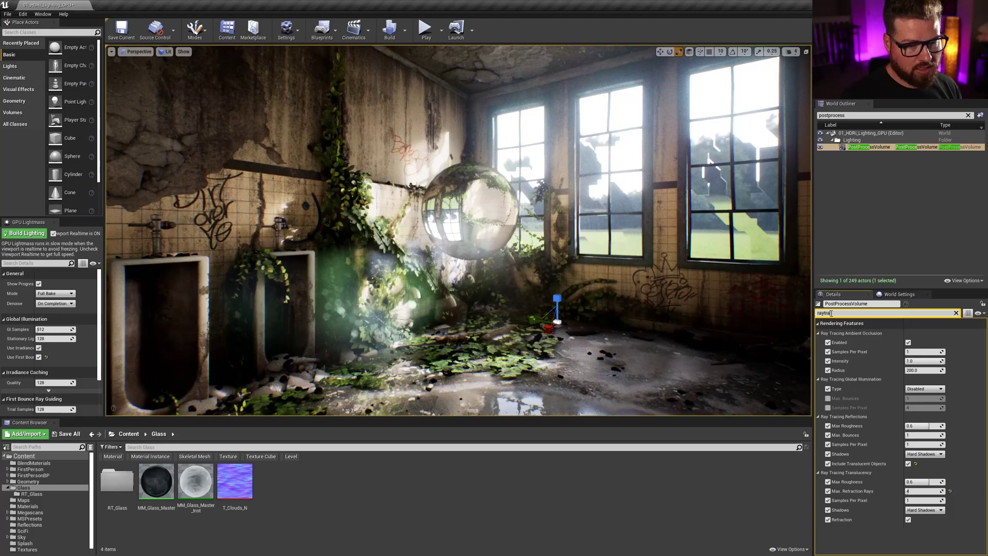
- Toggle ray-traced ambient occlusion off and on, and try Brute Force ray-traced global illumination before returning it to Disabled
{"action": "left_click", "coordinate": [908, 343]}
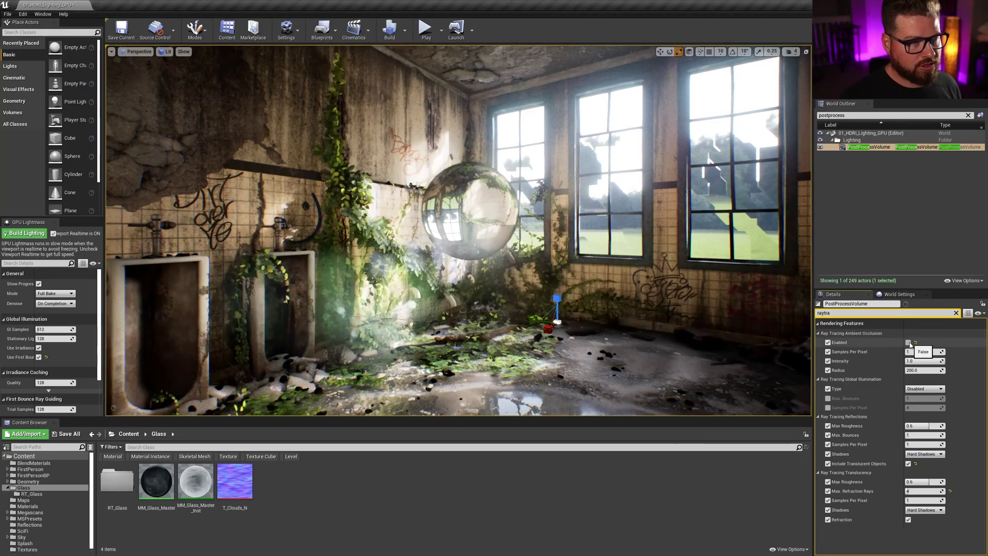
{"action": "left_click", "coordinate": [908, 342]}
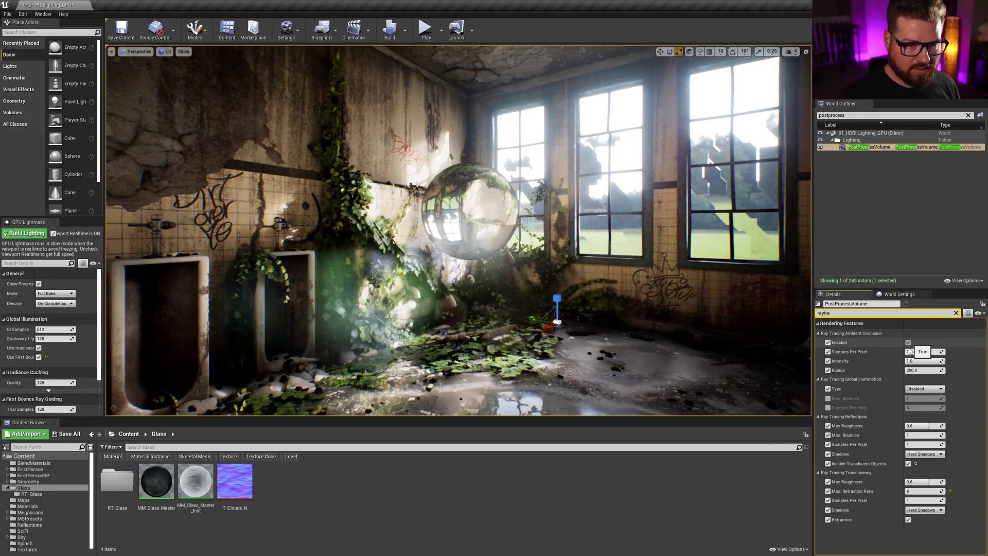
{"action": "left_click", "coordinate": [922, 390]}
{"action": "left_click", "coordinate": [921, 401]}
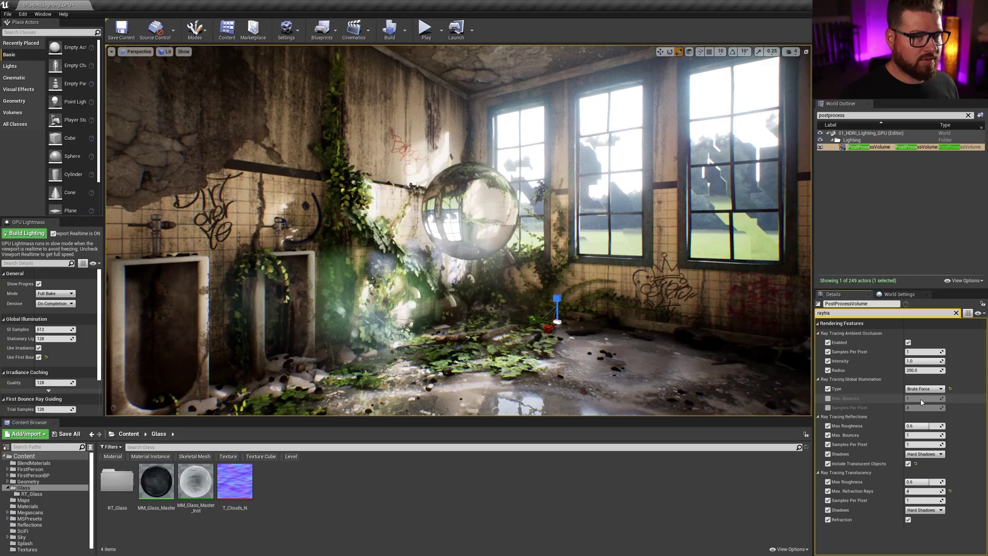
{"action": "left_click", "coordinate": [919, 390]}
{"action": "left_click", "coordinate": [920, 398]}
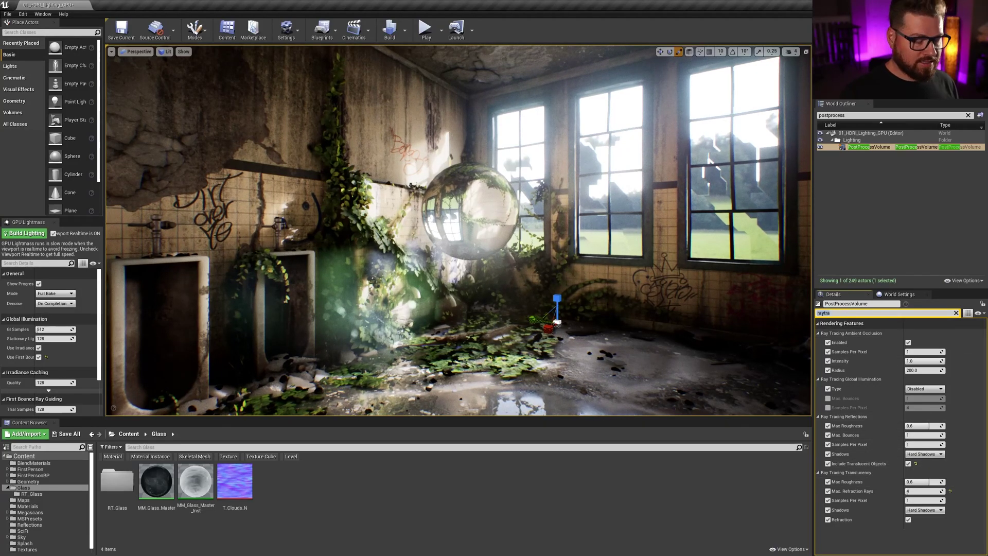
- Filter the post process volume's details by "refle" and by "trans" to check the reflection and translucency types
{"action": "type", "text": "efle"}
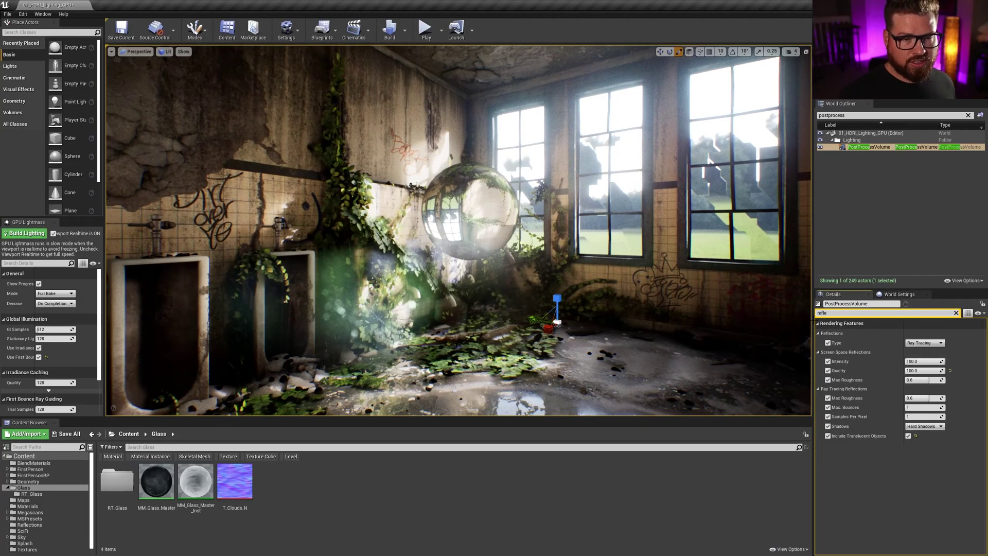
{"action": "left_click", "coordinate": [828, 343]}
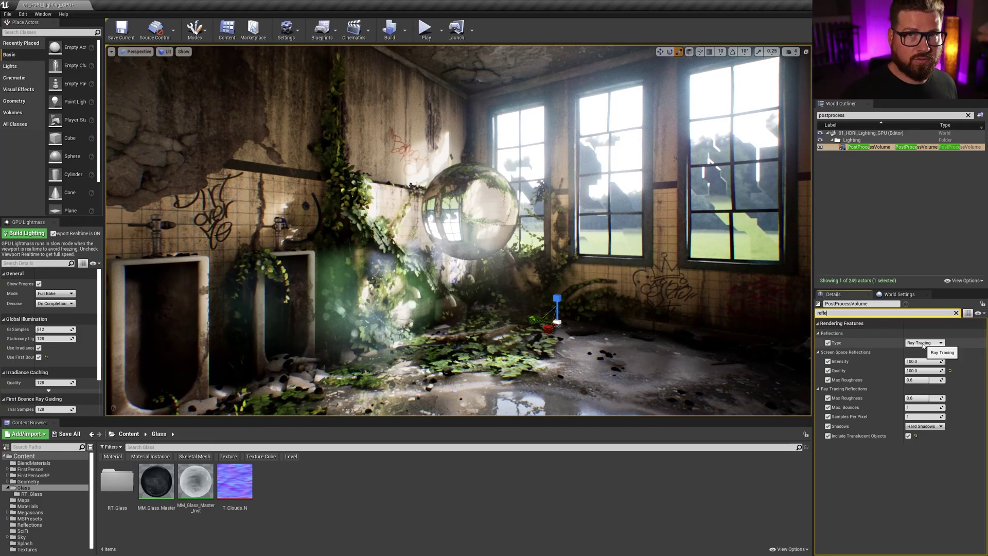
{"action": "left_click", "coordinate": [847, 313]}
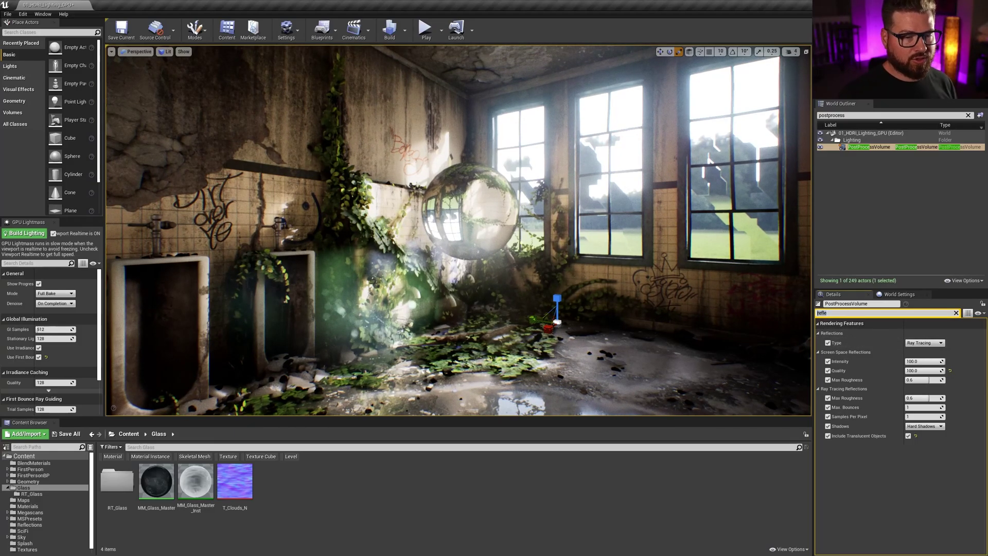
{"action": "type", "text": "trans"}
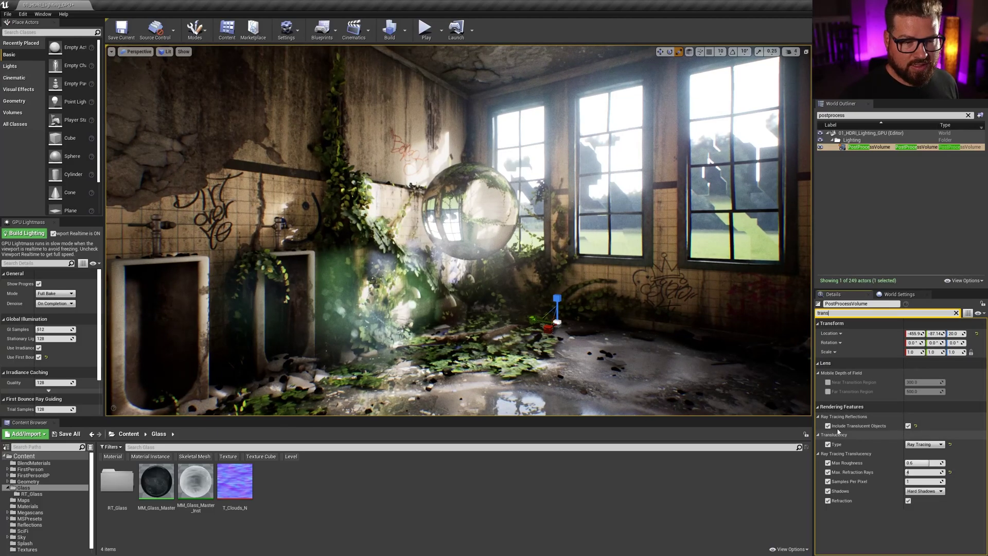
- Clear the details filter, collapse the unneeded categories, and reveal the Rendering Features group
{"action": "left_click", "coordinate": [956, 313]}
{"action": "left_click", "coordinate": [819, 376]}
{"action": "scroll", "coordinate": [906, 401], "scroll_direction": "down", "scroll_amount": 2}
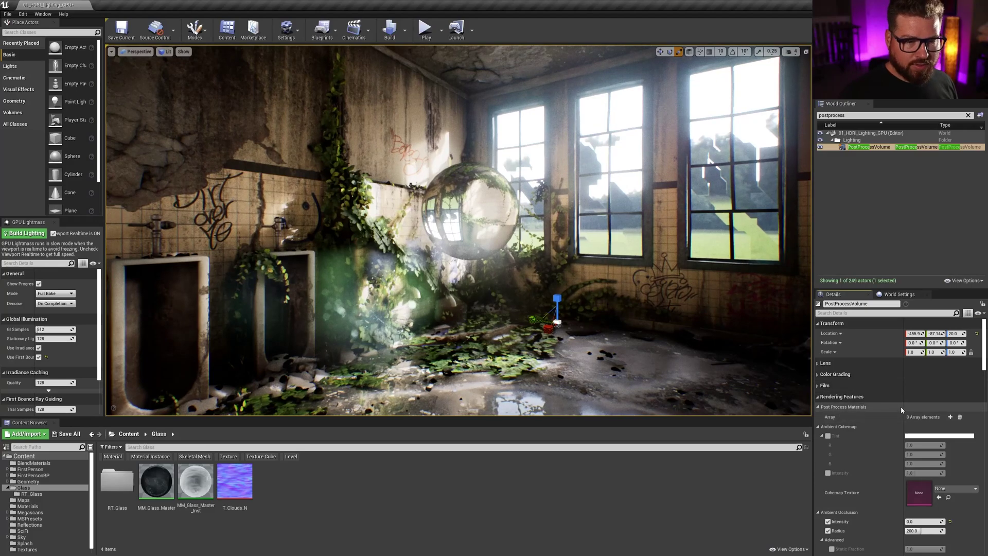
{"action": "left_click", "coordinate": [818, 348]}
{"action": "left_click", "coordinate": [818, 368]}
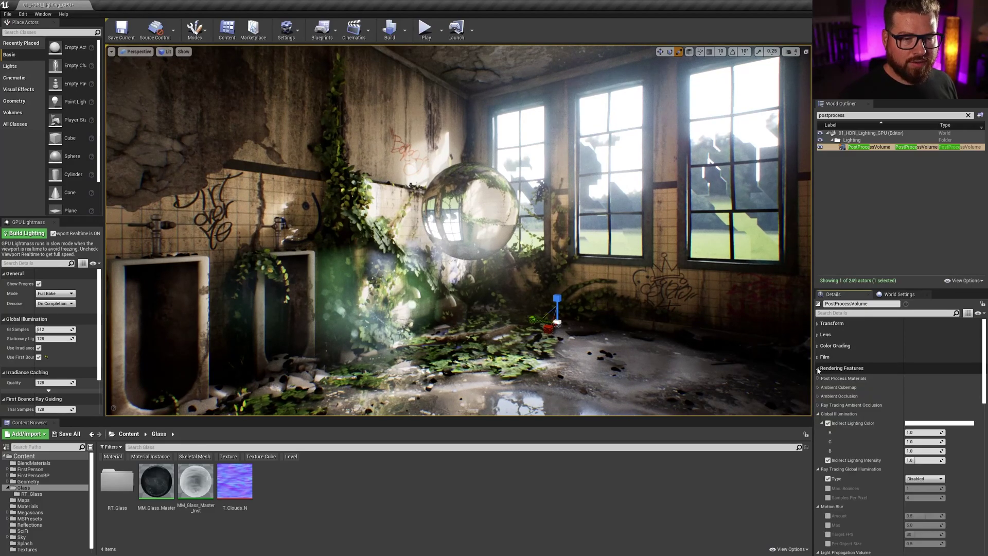
- Expand the Ray Tracing Ambient Occlusion and Ray Tracing Global Illumination settings under Rendering Features
{"action": "left_click", "coordinate": [819, 405]}
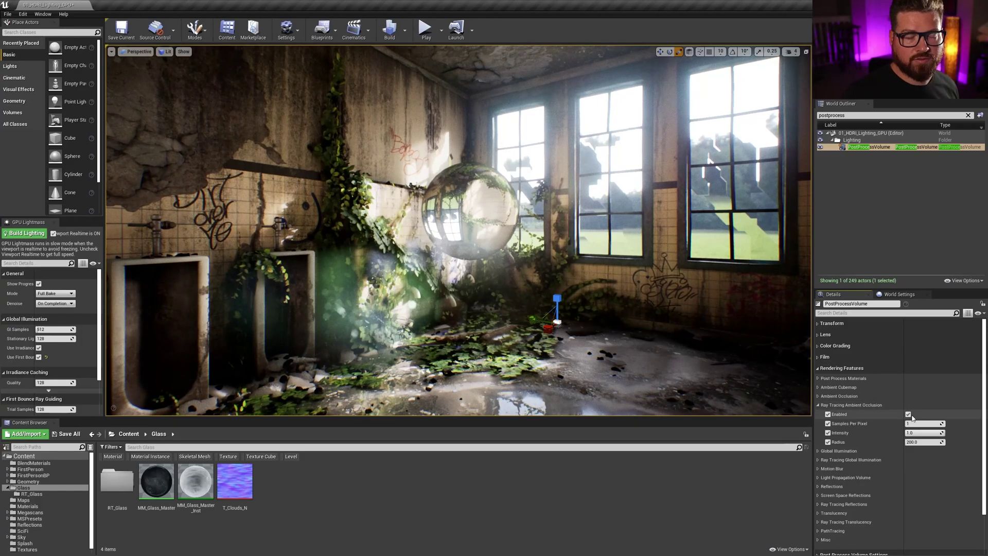
{"action": "left_click", "coordinate": [819, 451]}
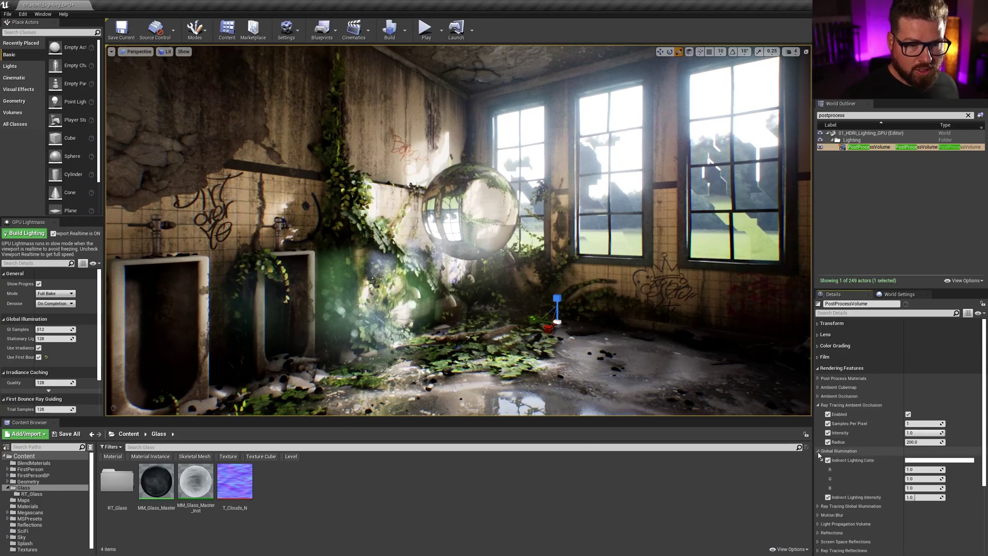
{"action": "left_click", "coordinate": [819, 452]}
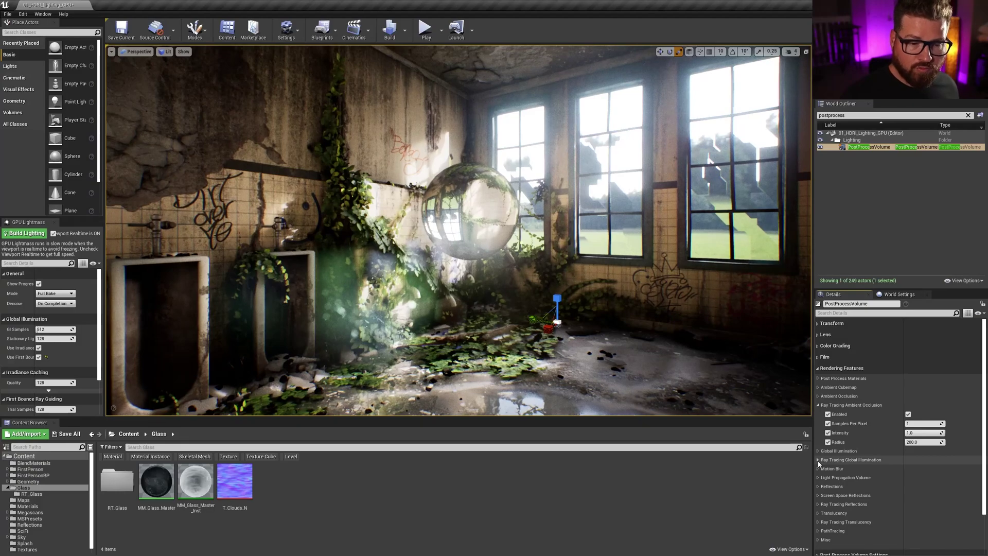
{"action": "left_click", "coordinate": [818, 461]}
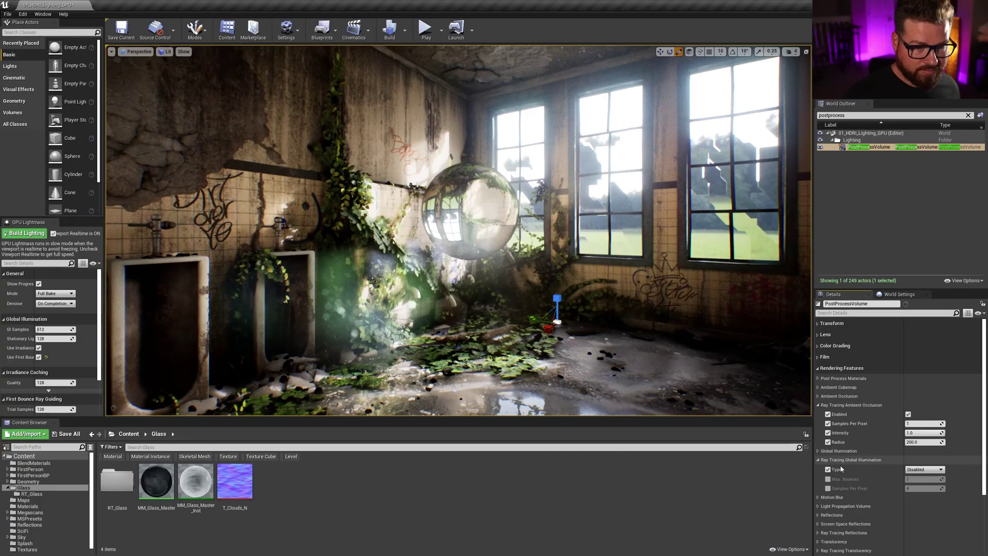
{"action": "scroll", "coordinate": [859, 462], "scroll_direction": "down", "scroll_amount": 2}
- Expand the Reflections settings and check that their type is Ray Tracing
{"action": "left_click", "coordinate": [819, 466]}
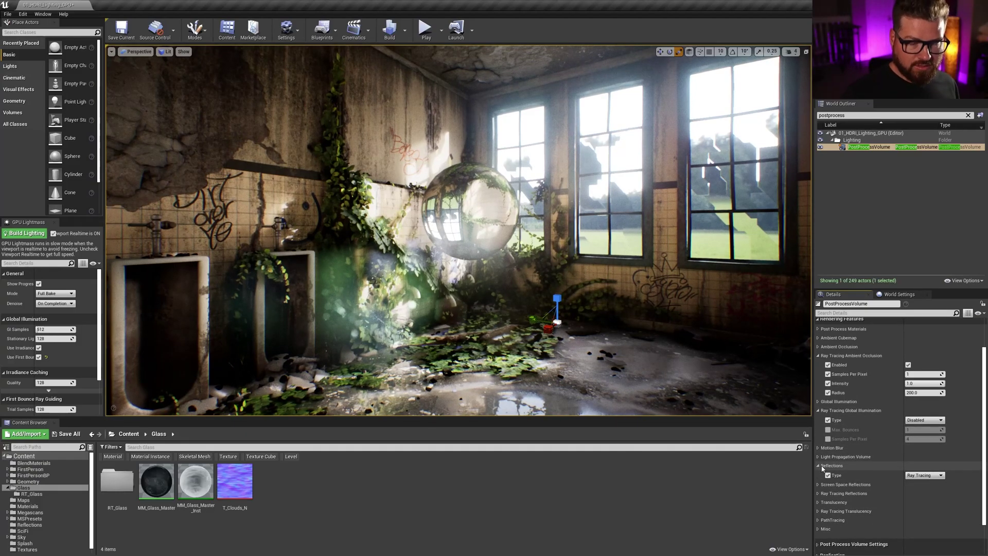
{"action": "left_click", "coordinate": [922, 475]}
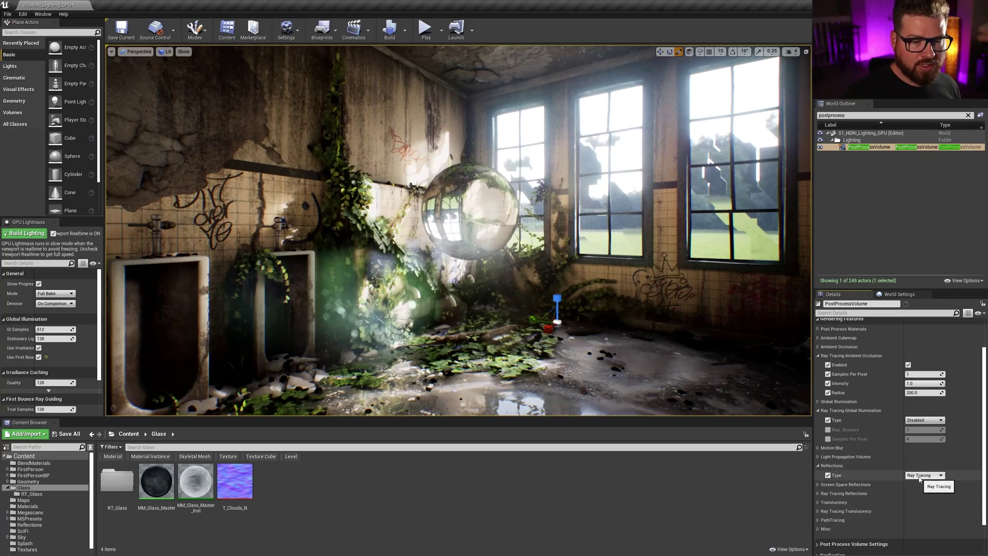
{"action": "left_click", "coordinate": [919, 487]}
- Expand the Ray Tracing Reflections and Ray Tracing Translucency settings and review all the opened ray tracing options
{"action": "scroll", "coordinate": [878, 477], "scroll_direction": "down", "scroll_amount": 1}
{"action": "left_click", "coordinate": [818, 468]}
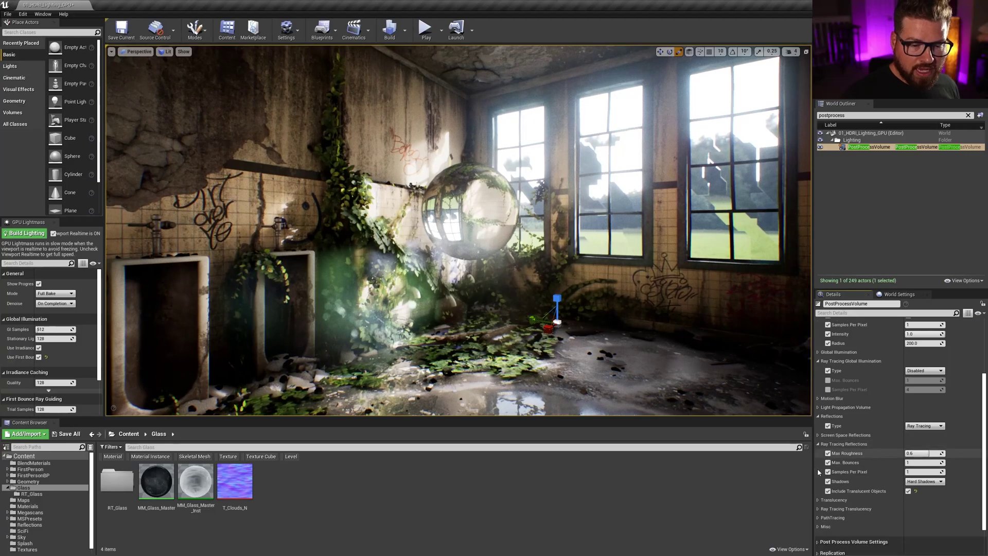
{"action": "scroll", "coordinate": [841, 478], "scroll_direction": "down", "scroll_amount": 2}
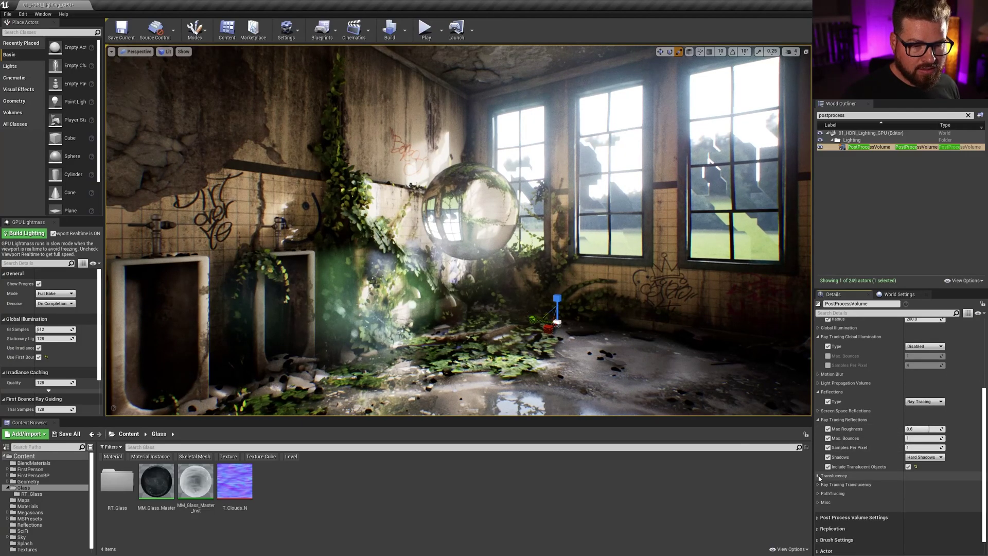
{"action": "left_click", "coordinate": [818, 484]}
{"action": "scroll", "coordinate": [865, 449], "scroll_direction": "down", "scroll_amount": 1}
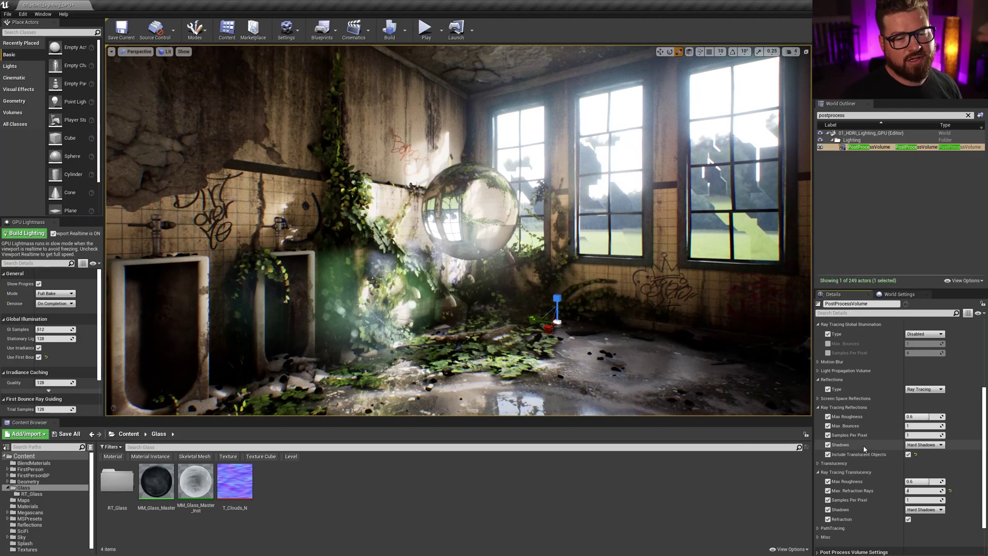
{"action": "scroll", "coordinate": [863, 449], "scroll_direction": "up", "scroll_amount": 4}
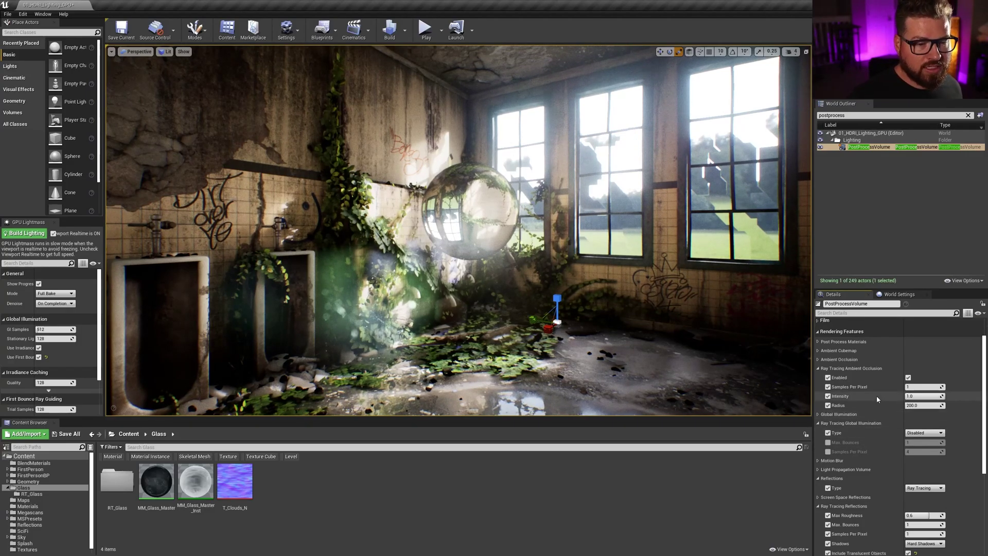
- Turn Refraction off under Ray Tracing Translucency to compare the glass, and turn it back on
{"action": "scroll", "coordinate": [875, 397], "scroll_direction": "down", "scroll_amount": 5}
{"action": "left_click", "coordinate": [909, 482]}
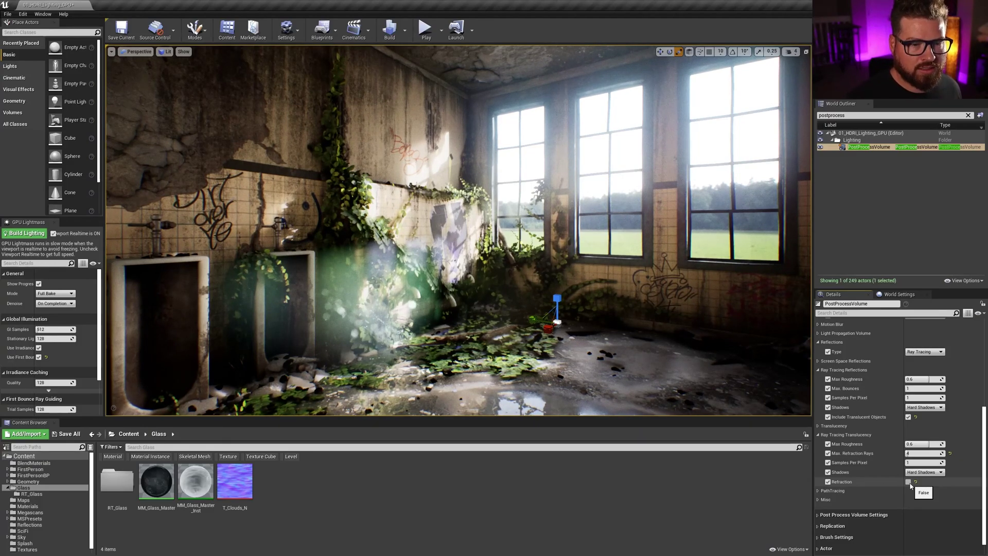
{"action": "left_click", "coordinate": [908, 482]}
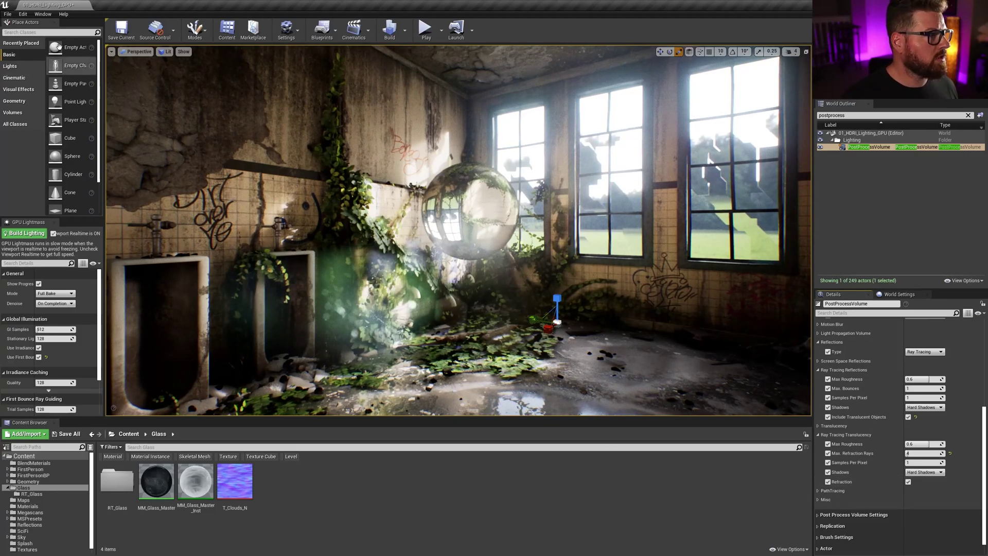
- Search the placeable actors for "post", add a Post Process Volume to the room, and leave game view
{"action": "left_click", "coordinate": [43, 33]}
{"action": "type", "text": "post"}
{"action": "left_click_drag", "start_coordinate": [43, 47], "coordinate": [515, 370]}
{"action": "key", "text": "g"}
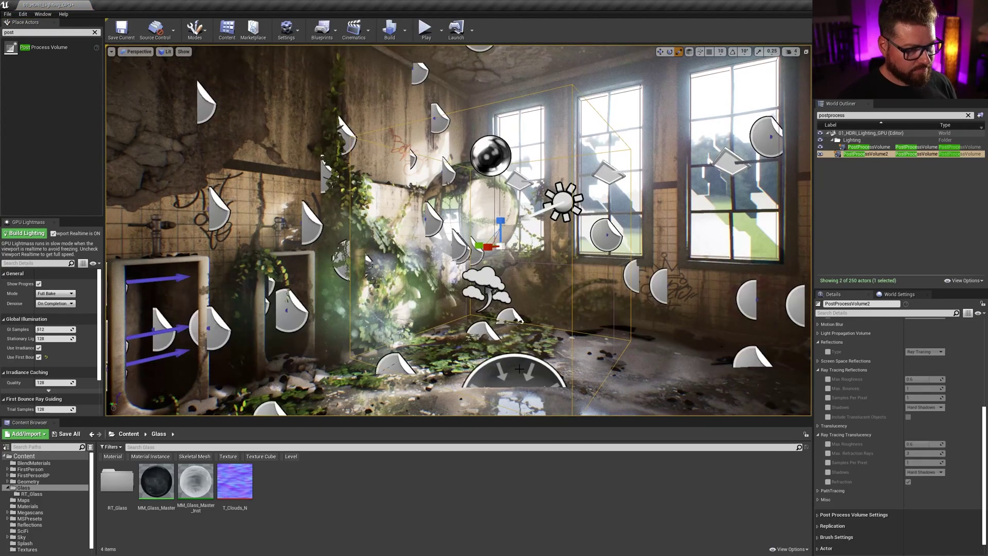
- Expand the new volume's Post Process Volume Settings down to the Infinite Extent (Unbound) option
{"action": "scroll", "coordinate": [832, 515], "scroll_direction": "down", "scroll_amount": 2}
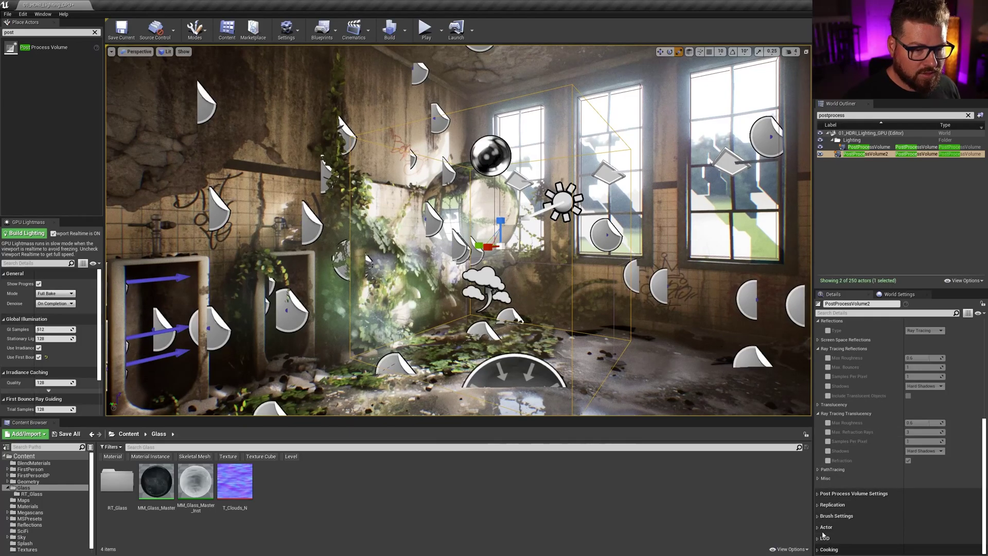
{"action": "left_click", "coordinate": [858, 494]}
{"action": "scroll", "coordinate": [865, 494], "scroll_direction": "down", "scroll_amount": 2}
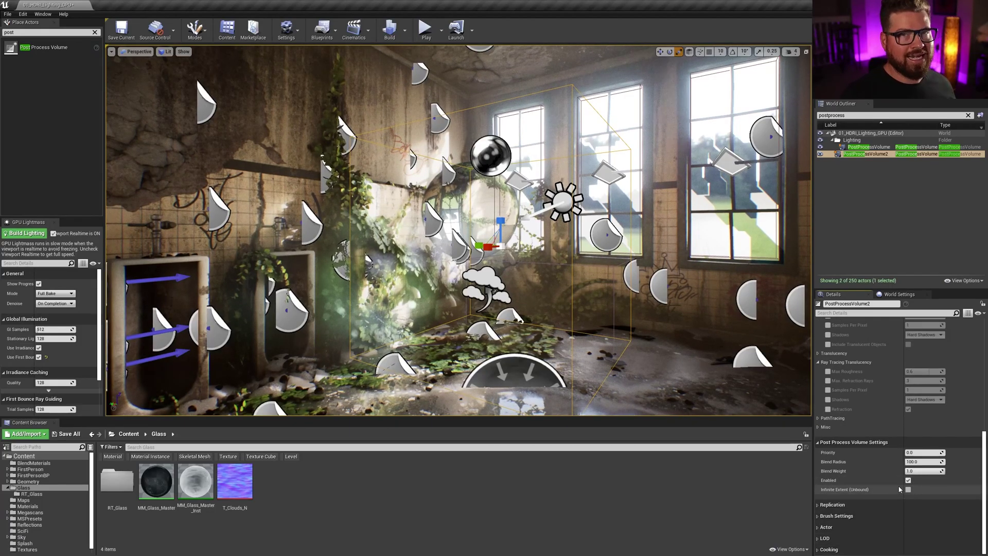
- Delete the newly added Post Process Volume and return the viewport to game view
{"action": "key", "text": "Delete"}
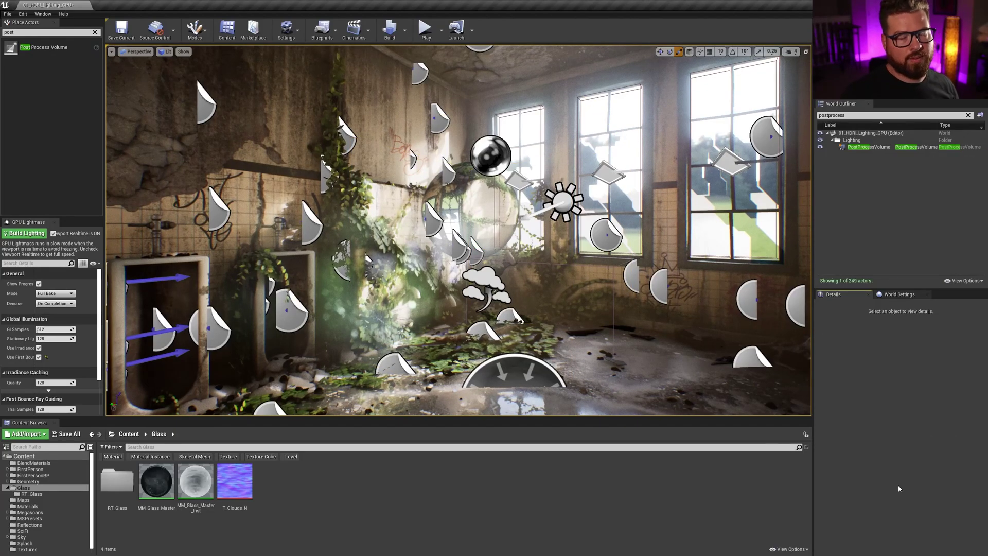
{"action": "left_click", "coordinate": [594, 266]}
{"action": "key", "text": "g"}
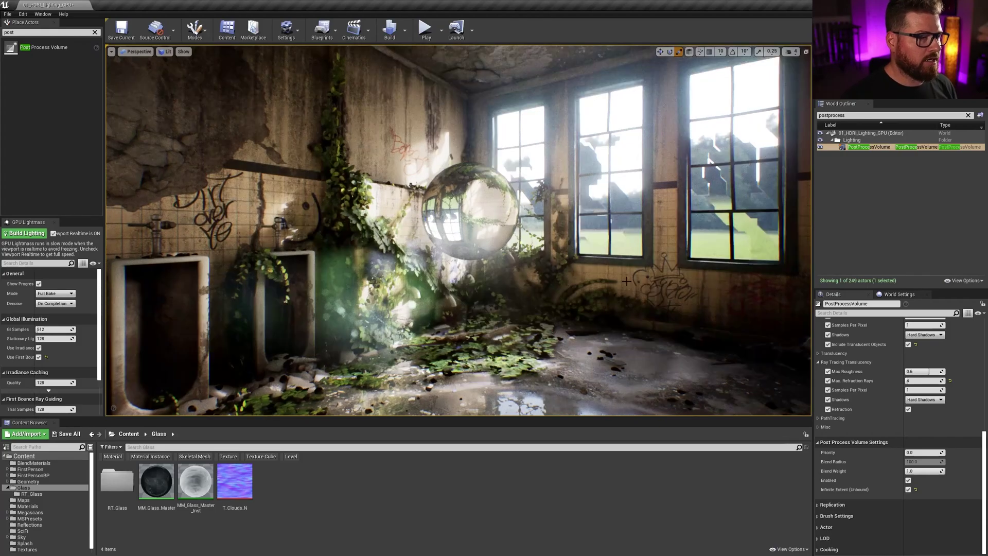
- Select the glass sphere hanging in the middle of the room
{"action": "left_click", "coordinate": [571, 274]}
{"action": "left_click", "coordinate": [494, 205]}
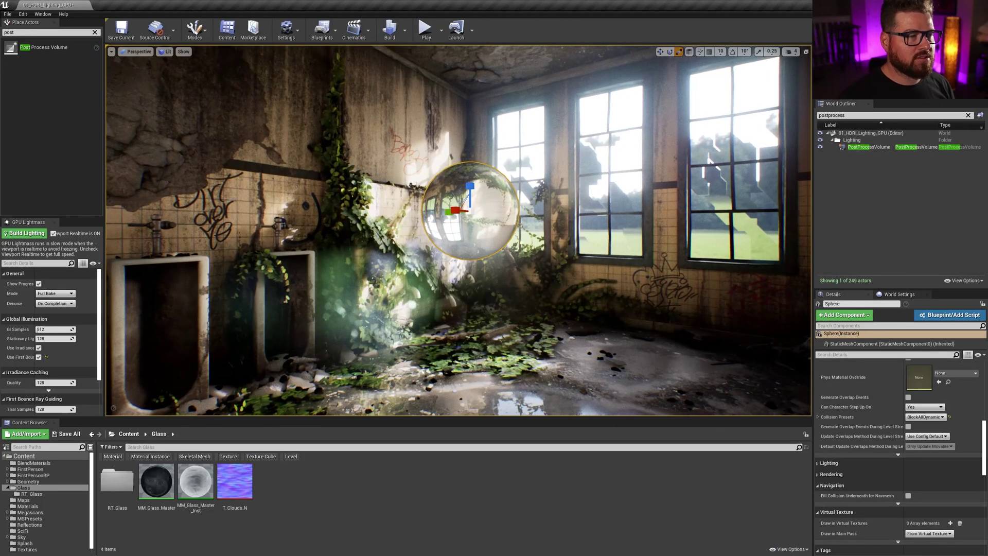
{"action": "right_click_drag", "start_coordinate": [482, 206], "coordinate": [484, 205]}
{"action": "left_click", "coordinate": [482, 206]}
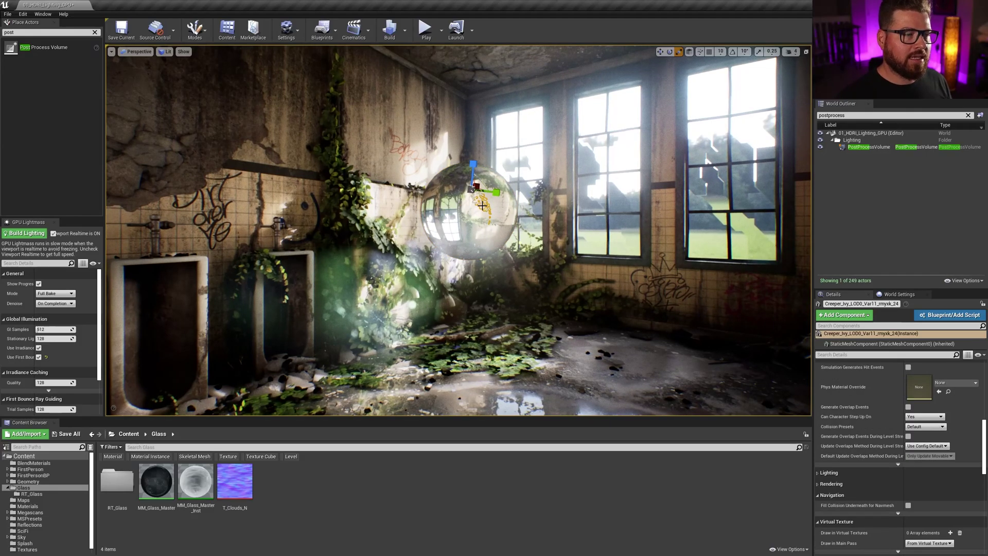
{"action": "left_click", "coordinate": [473, 246]}
{"action": "left_click", "coordinate": [496, 225]}
{"action": "left_click", "coordinate": [497, 224]}
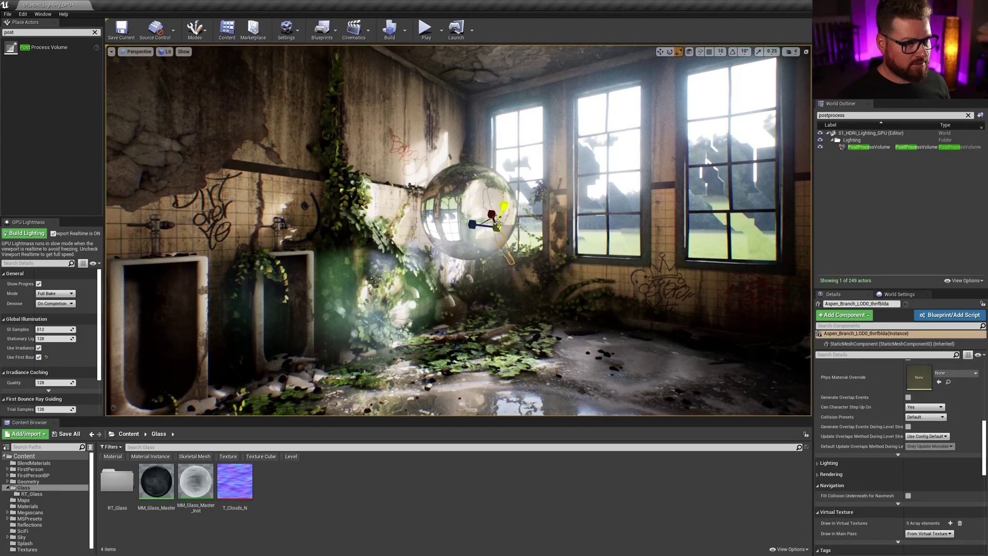
{"action": "left_click", "coordinate": [475, 204]}
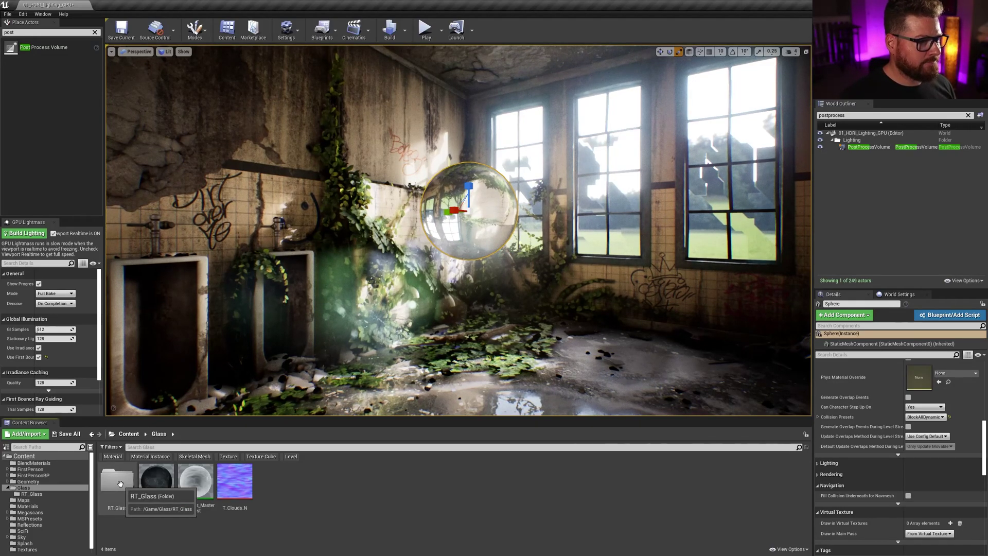
- Create a folder named RT_Glass_Example inside the Glass folder and add a material named Master_Glass_RT to it
{"action": "right_click", "coordinate": [288, 486]}
{"action": "left_click", "coordinate": [305, 493]}
{"action": "right_click", "coordinate": [166, 479]}
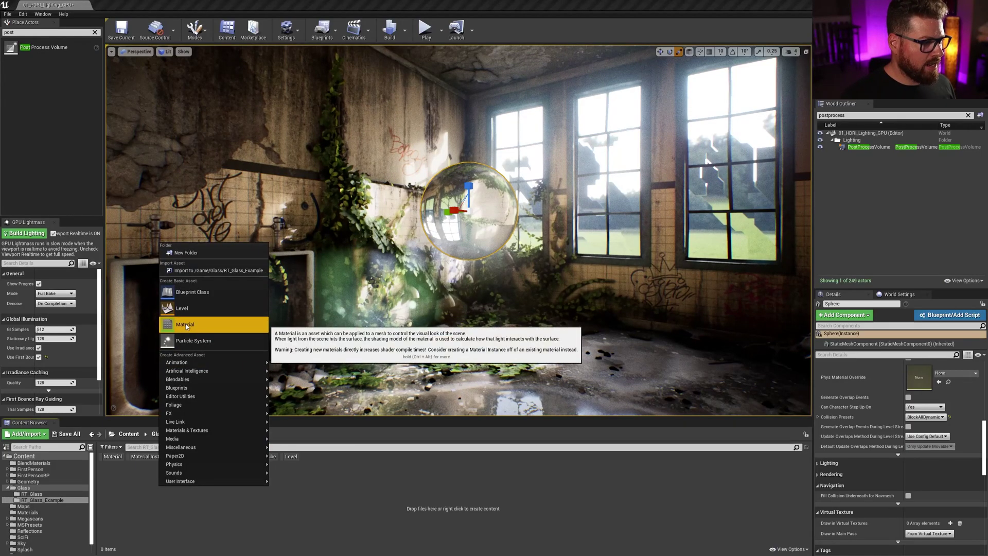
{"action": "left_click", "coordinate": [186, 323]}
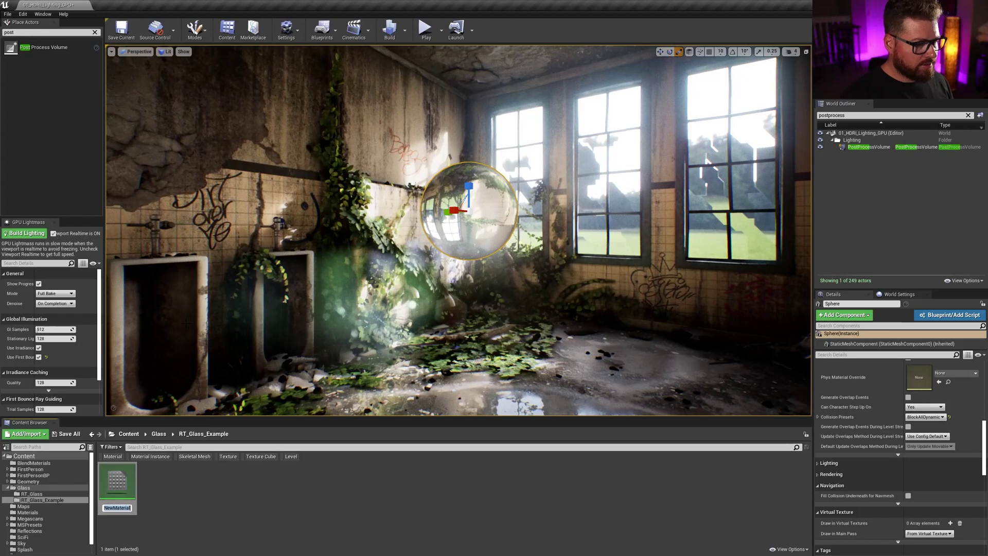
{"action": "type", "text": "Master_Glass"}
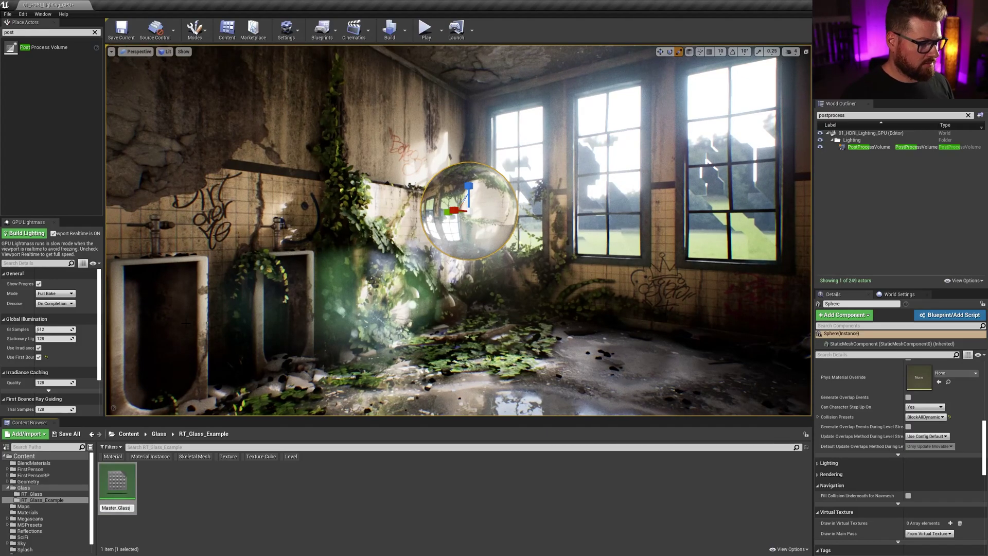
{"action": "type", "text": "_RT"}
{"action": "key", "text": "Return"}
- Create a material instance of Master_Glass_RT named Instance_Glass_RT and apply it to the sphere
{"action": "right_click", "coordinate": [122, 482]}
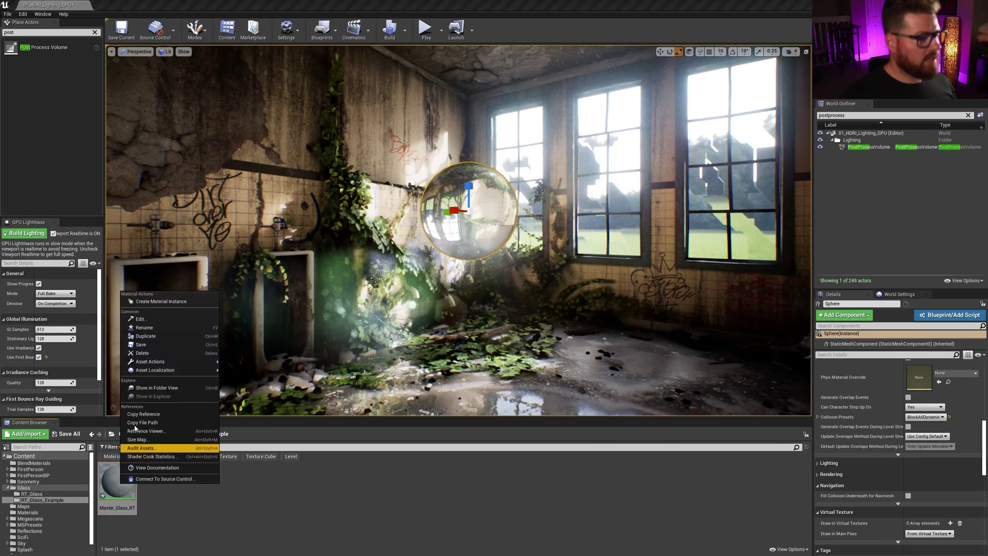
{"action": "left_click", "coordinate": [156, 302]}
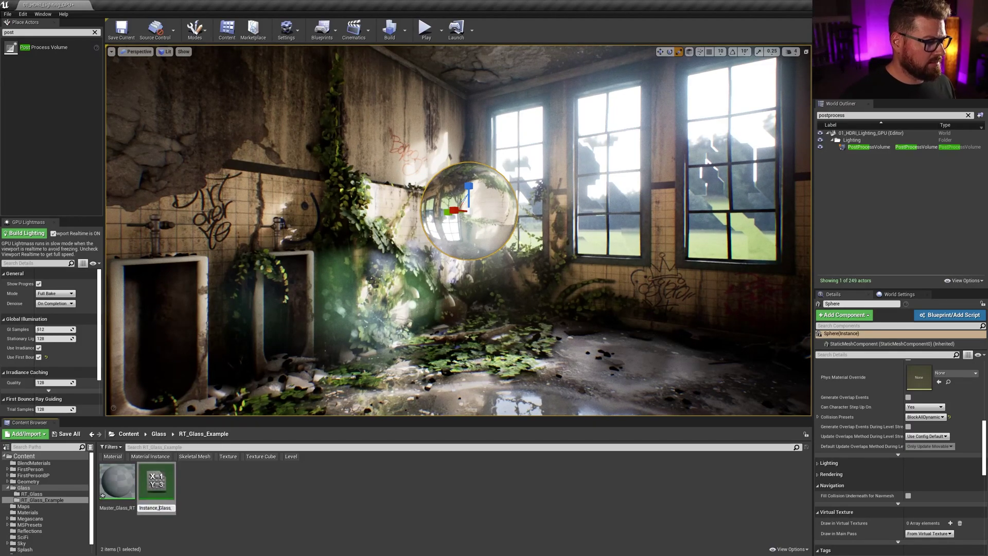
{"action": "key", "text": "End"}
{"action": "key", "text": "BackSpace"}
{"action": "key", "text": "BackSpace"}
{"action": "key", "text": "BackSpace"}
{"action": "key", "text": "BackSpace"}
{"action": "key", "text": "BackSpace"}
{"action": "key", "text": "Return"}
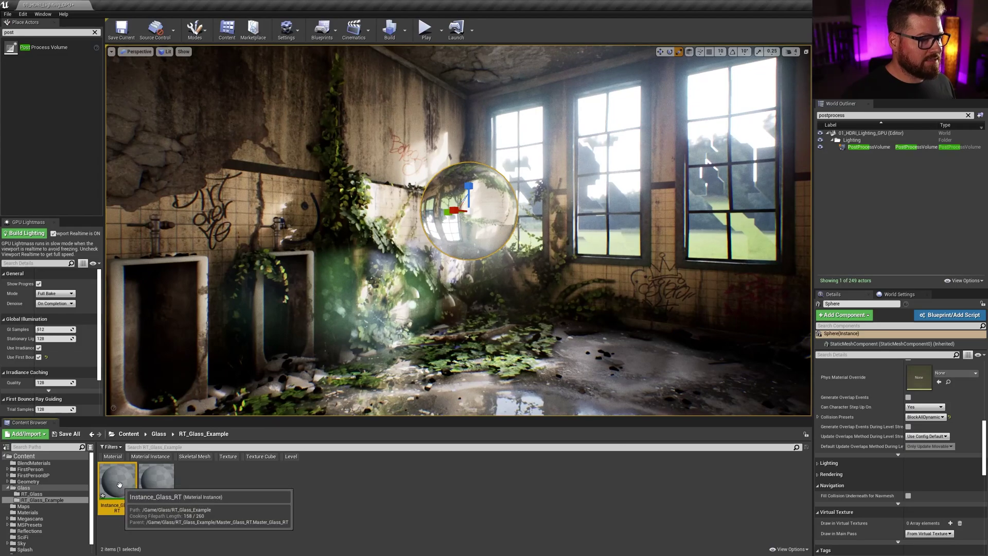
{"action": "left_click_drag", "start_coordinate": [118, 481], "coordinate": [494, 227]}
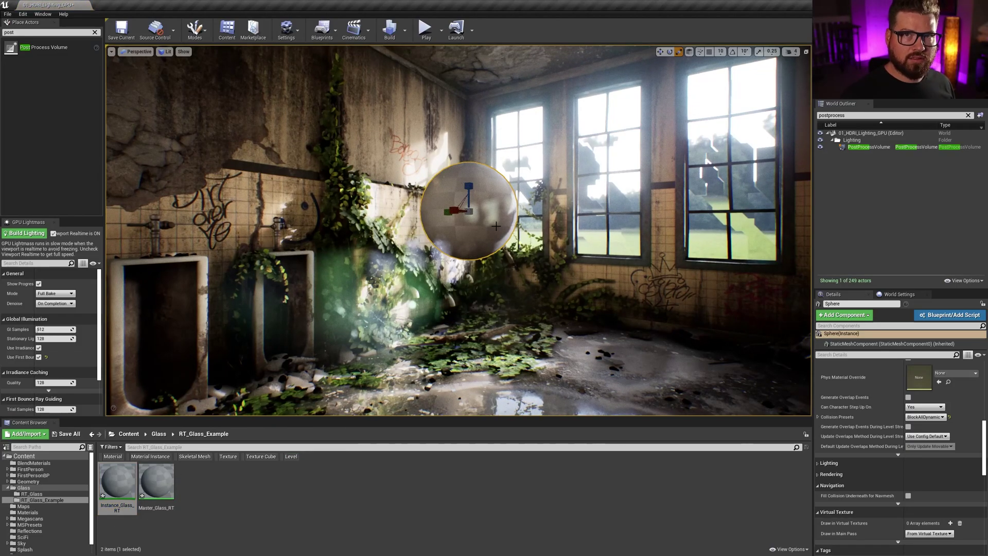
- Open Master_Glass_RT in a maximized material editor, set its Blend Mode to Translucent and enable Two Sided
{"action": "double_click", "coordinate": [156, 484]}
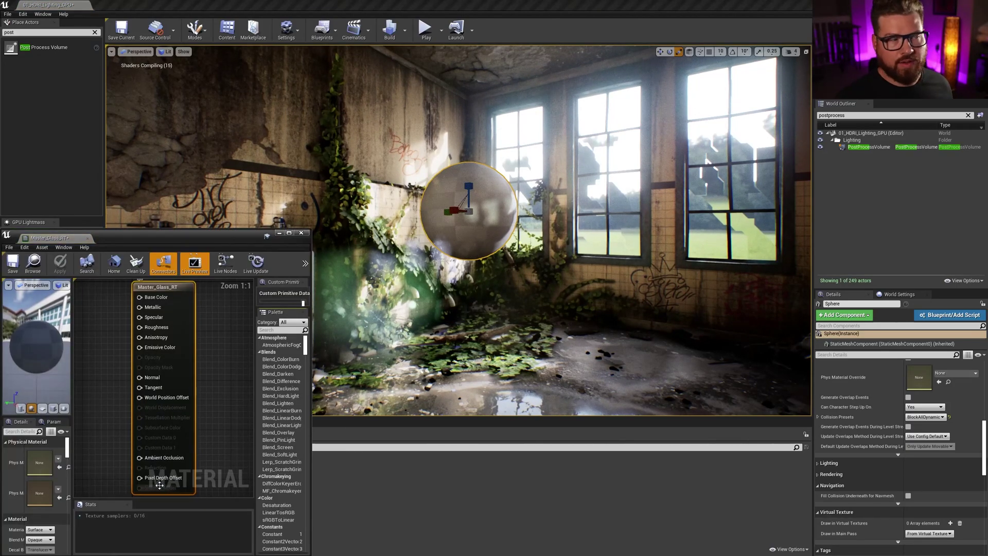
{"action": "double_click", "coordinate": [290, 235]}
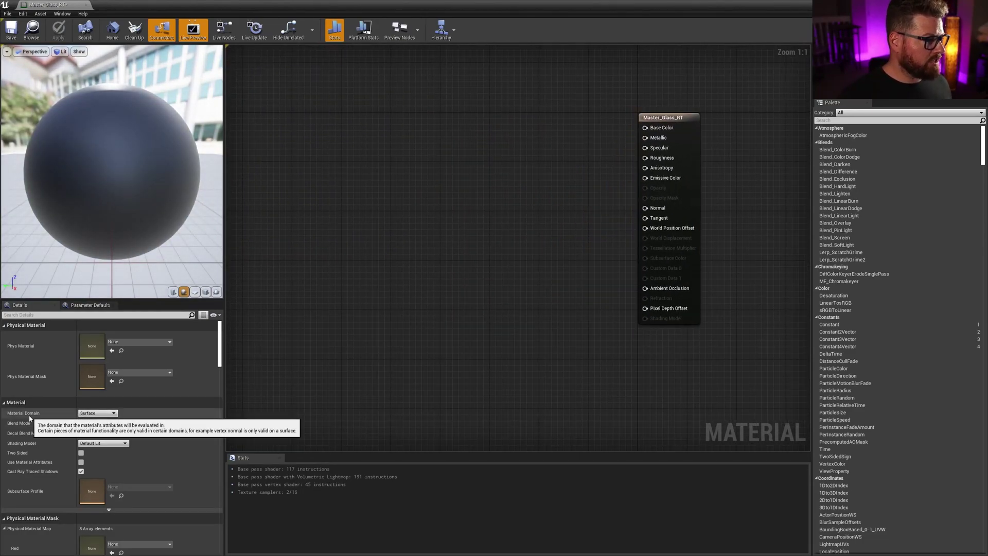
{"action": "left_click", "coordinate": [97, 423]}
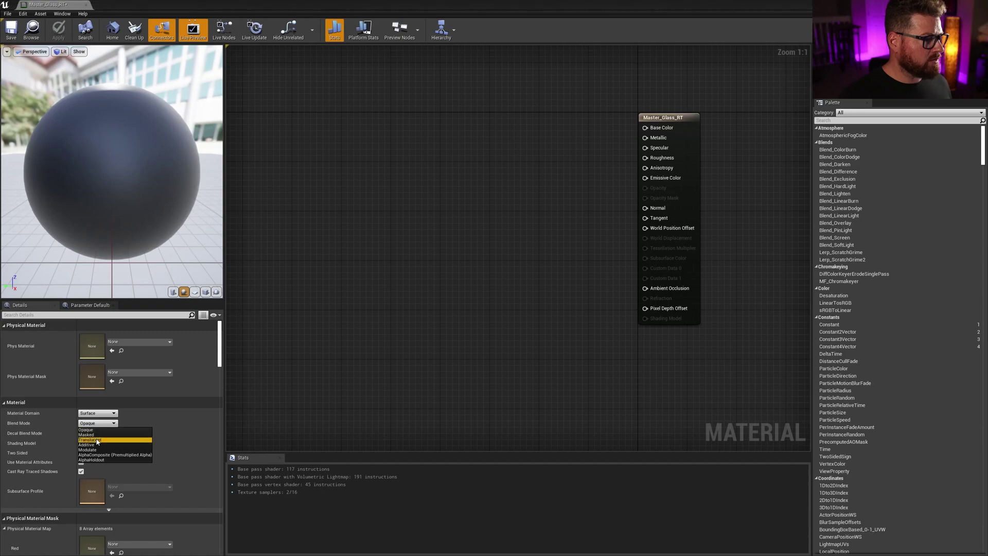
{"action": "left_click", "coordinate": [97, 441]}
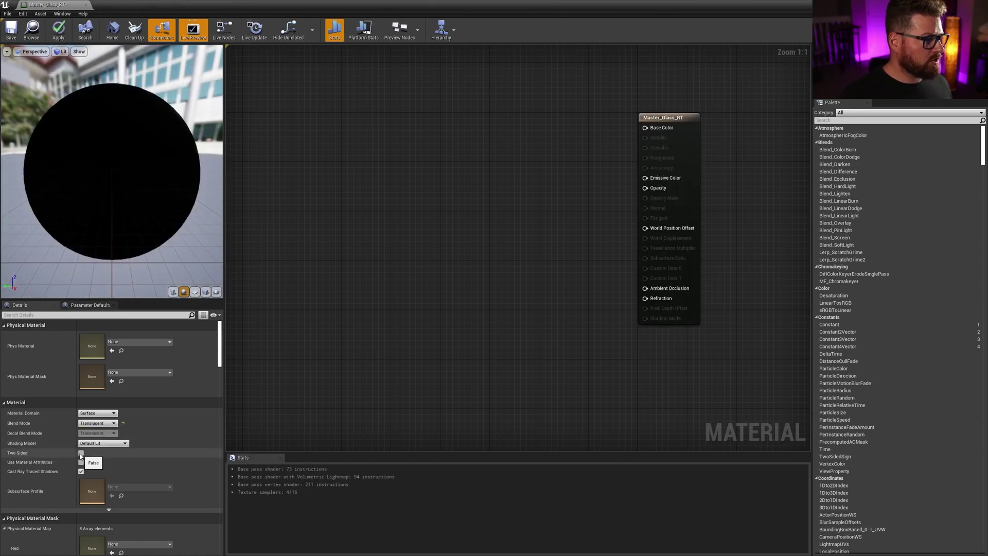
{"action": "left_click", "coordinate": [81, 453]}
- Collapse the Physical Material Map and set the translucency Lighting Mode to Surface ForwardShading
{"action": "scroll", "coordinate": [214, 369], "scroll_direction": "down", "scroll_amount": 5}
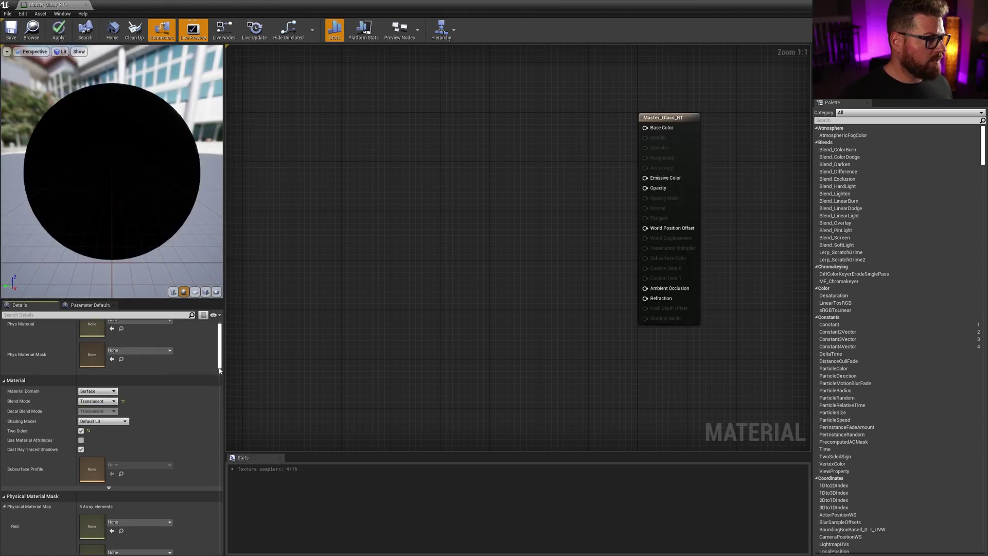
{"action": "left_click_drag", "start_coordinate": [219, 380], "coordinate": [221, 389]}
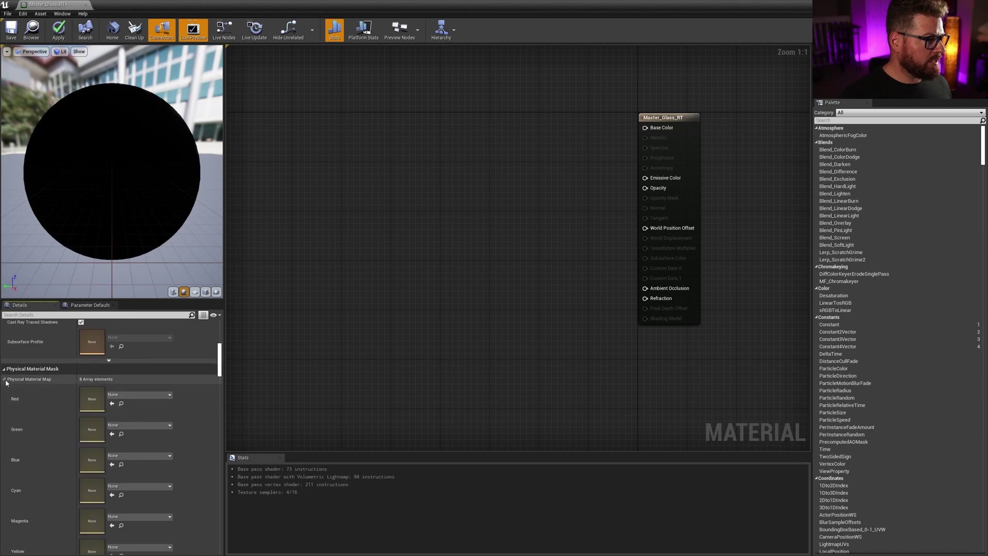
{"action": "left_click", "coordinate": [5, 379]}
{"action": "left_click", "coordinate": [106, 424]}
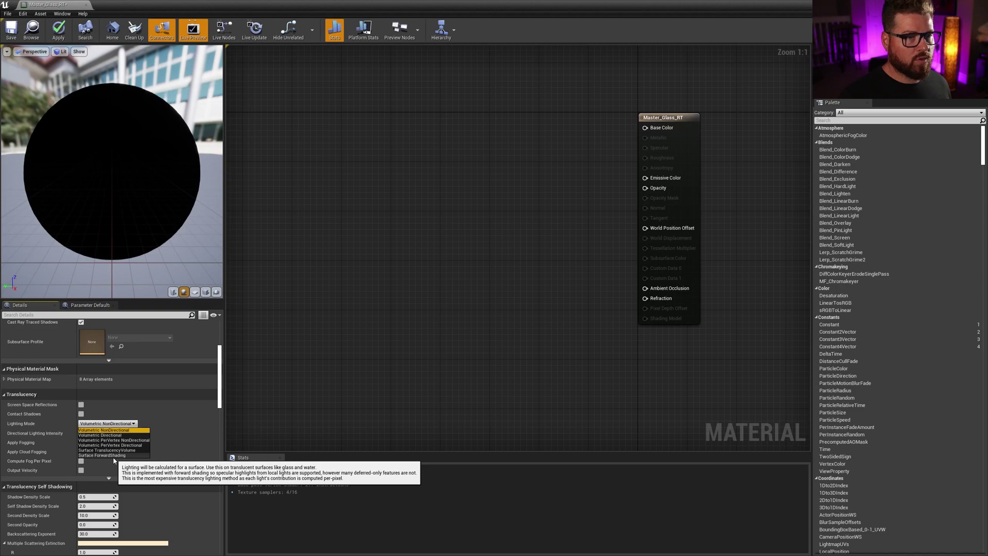
{"action": "left_click", "coordinate": [114, 456]}
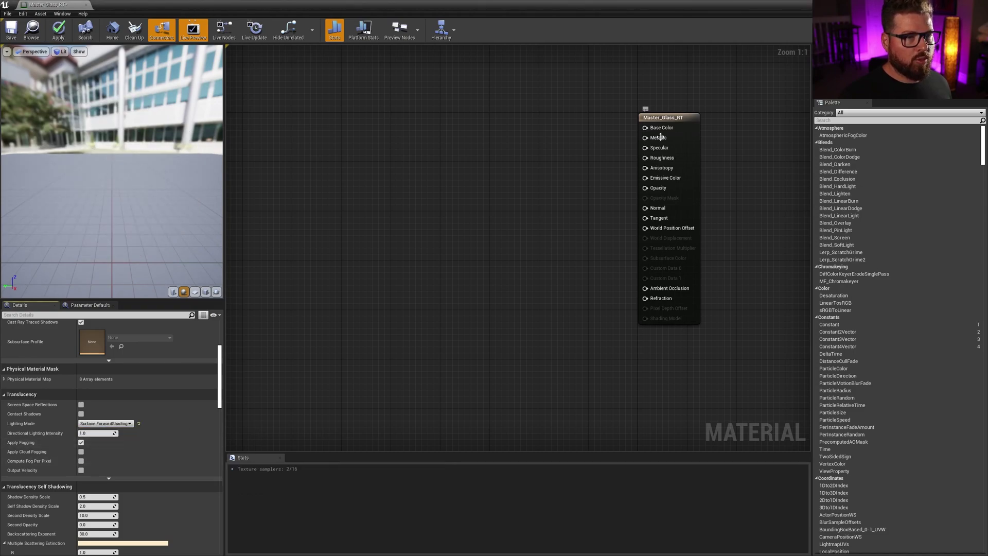
- Reset the Lighting Mode and Blend Mode to compare the available material inputs, and restore Translucent with Surface ForwardShading
{"action": "left_click", "coordinate": [137, 423]}
{"action": "scroll", "coordinate": [223, 351], "scroll_direction": "up", "scroll_amount": 5}
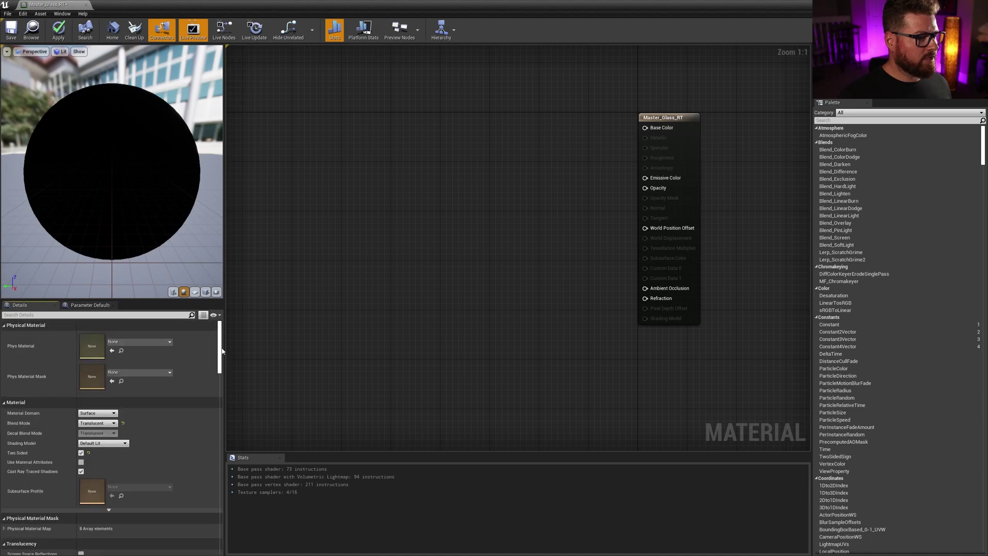
{"action": "left_click", "coordinate": [122, 423]}
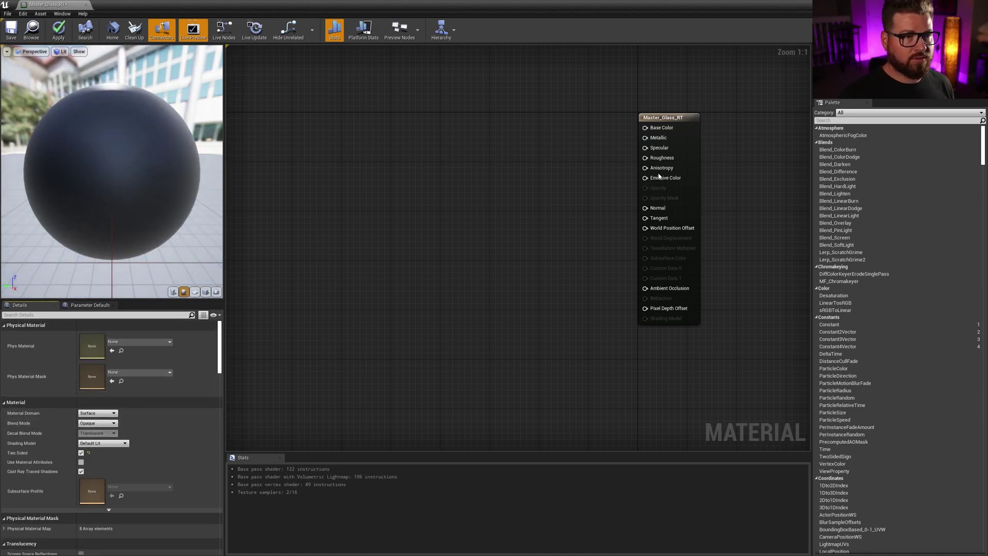
{"action": "key", "text": "ctrl+z"}
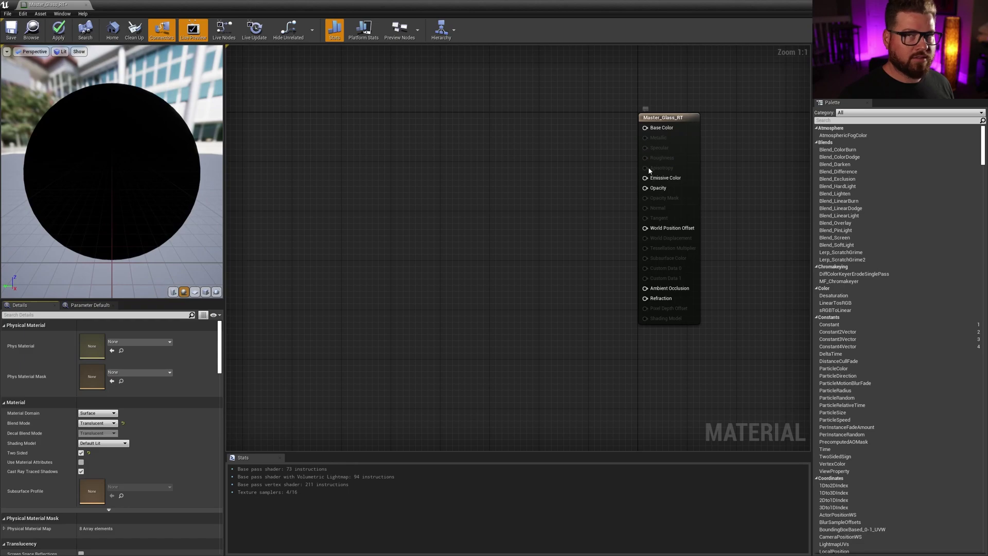
{"action": "scroll", "coordinate": [128, 443], "scroll_direction": "down", "scroll_amount": 5}
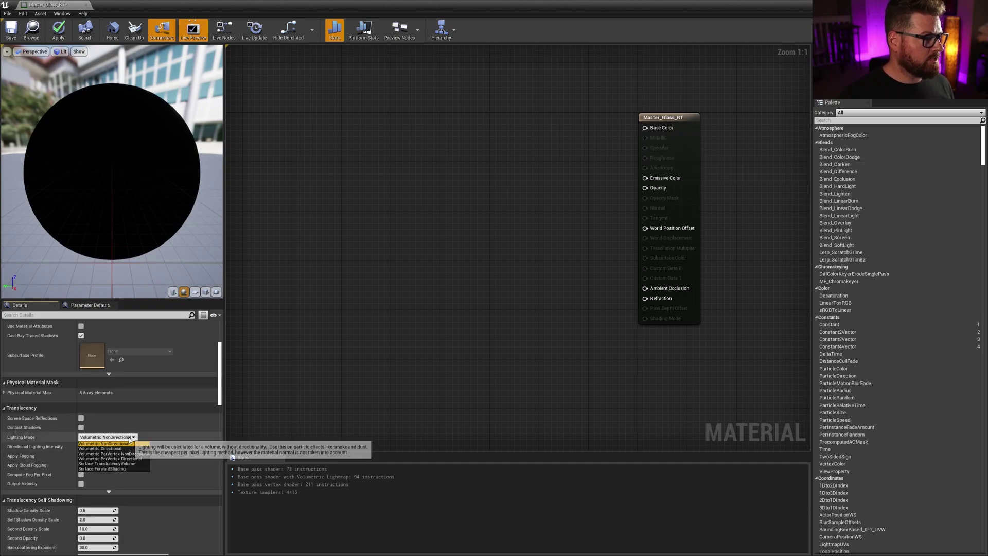
{"action": "left_click", "coordinate": [118, 437]}
{"action": "left_click", "coordinate": [117, 469]}
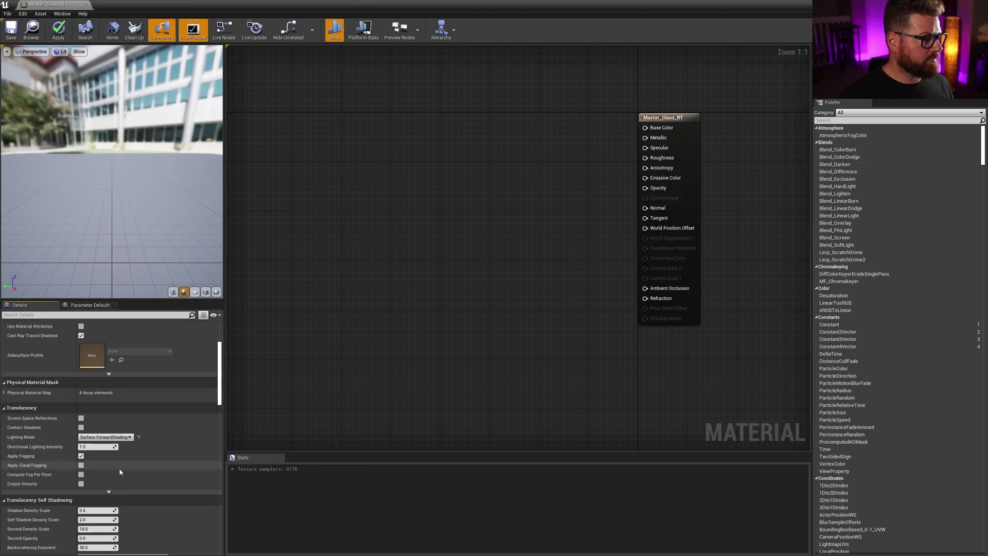
- Promote the Base Color and Specular inputs to parameters and stack their nodes to the left of the material node
{"action": "right_click_drag", "start_coordinate": [471, 215], "coordinate": [476, 237]}
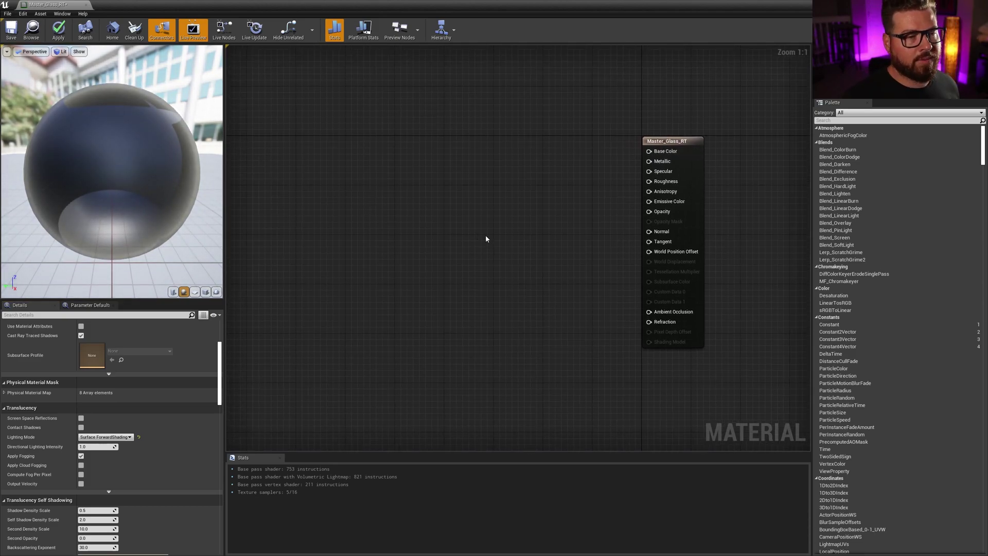
{"action": "right_click", "coordinate": [660, 155]}
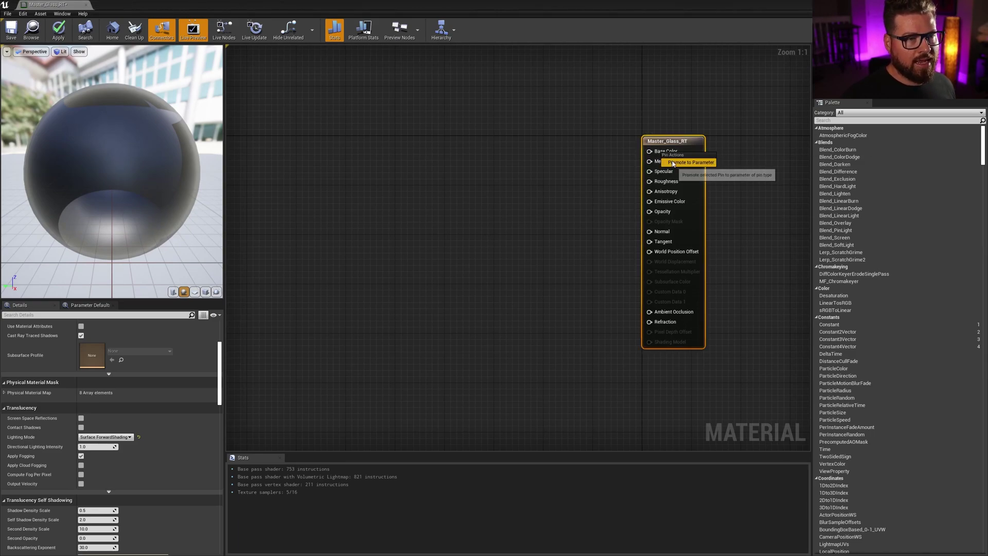
{"action": "left_click", "coordinate": [672, 161]}
{"action": "left_click_drag", "start_coordinate": [629, 183], "coordinate": [493, 162]}
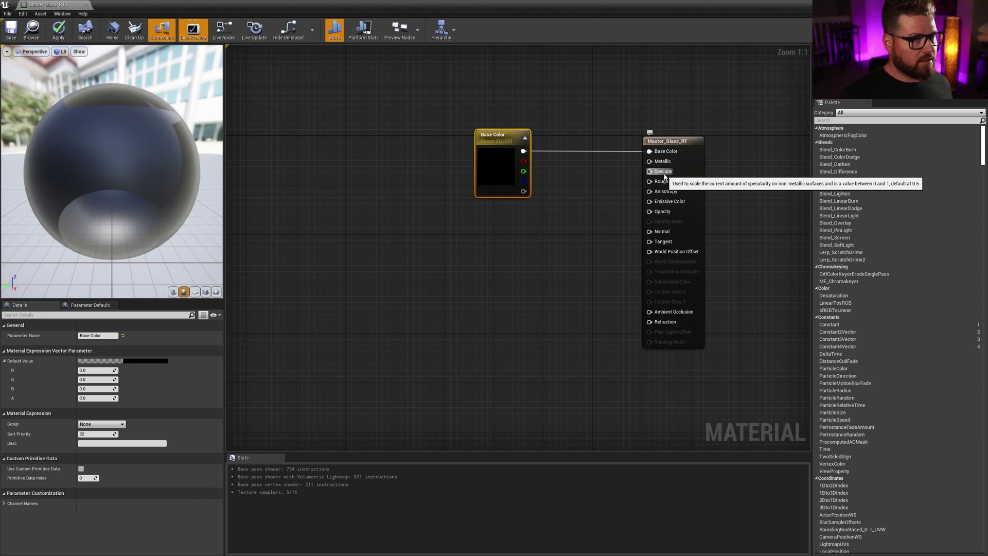
{"action": "right_click", "coordinate": [665, 176]}
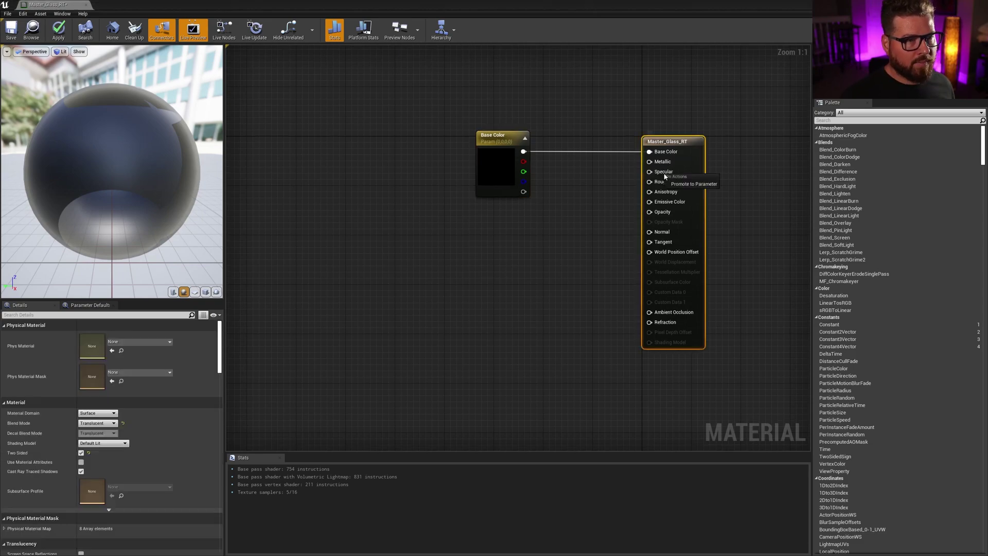
{"action": "left_click", "coordinate": [673, 185]}
{"action": "left_click_drag", "start_coordinate": [611, 156], "coordinate": [497, 223]}
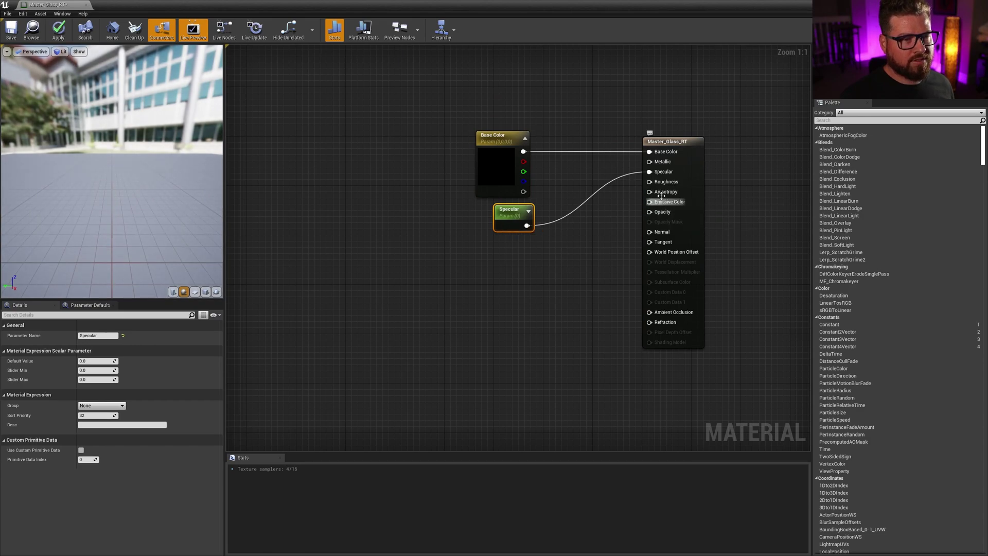
- Promote the Roughness, Opacity and Refraction inputs to parameters and line up their nodes below Specular
{"action": "right_click", "coordinate": [649, 181]}
{"action": "left_click", "coordinate": [693, 205]}
{"action": "left_click_drag", "start_coordinate": [607, 207], "coordinate": [509, 268]}
{"action": "right_click", "coordinate": [664, 214]}
{"action": "left_click", "coordinate": [707, 237]}
{"action": "right_click", "coordinate": [649, 322]}
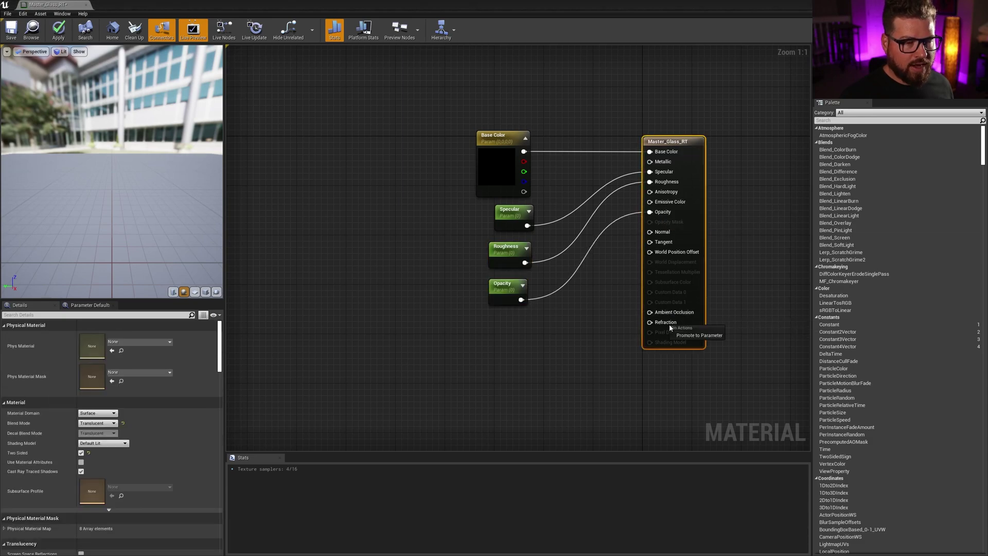
{"action": "left_click", "coordinate": [694, 342]}
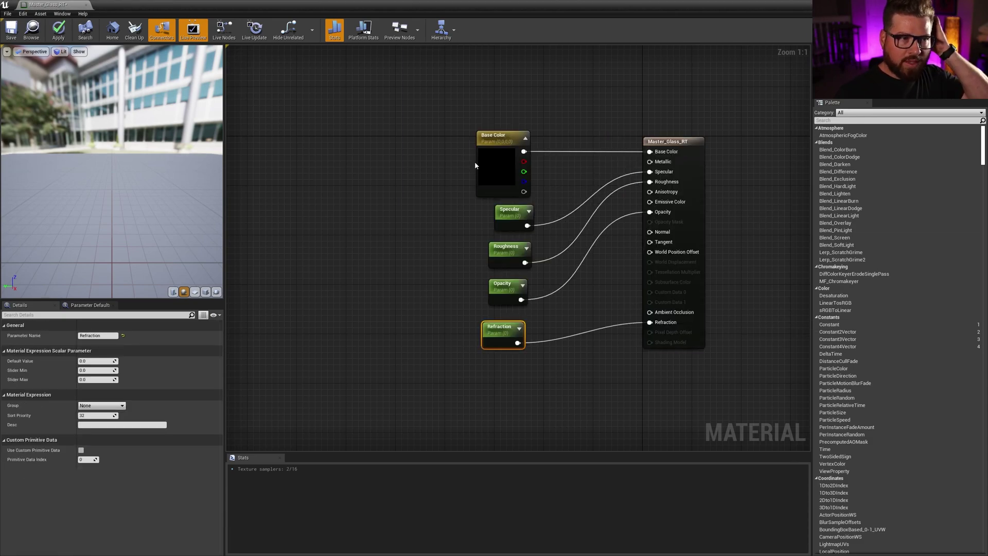
- Set the Slider Max of the Specular, Roughness and Opacity parameters together to 1.0
{"action": "left_click", "coordinate": [490, 164]}
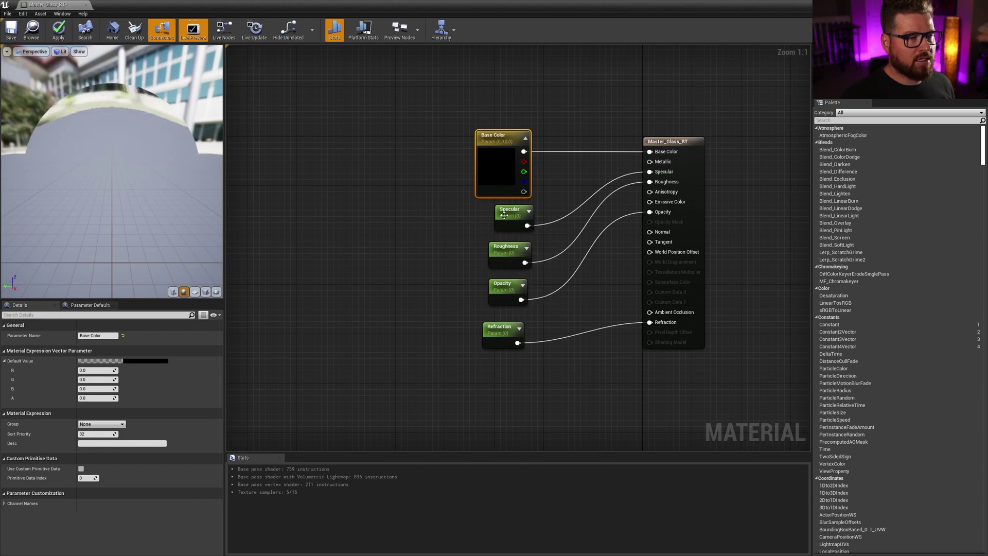
{"action": "left_click_drag", "start_coordinate": [472, 214], "coordinate": [507, 292]}
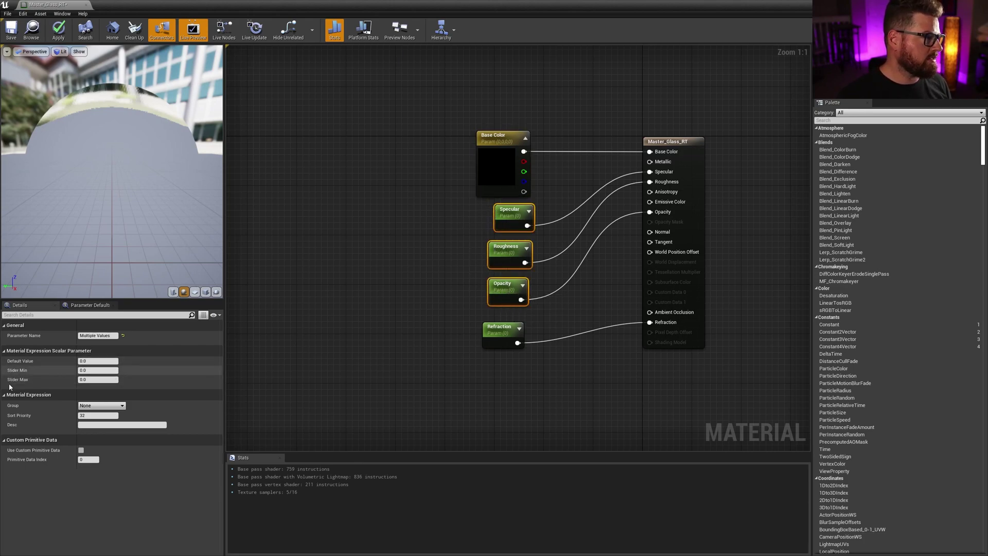
{"action": "left_click", "coordinate": [98, 380]}
{"action": "key", "text": "Return"}
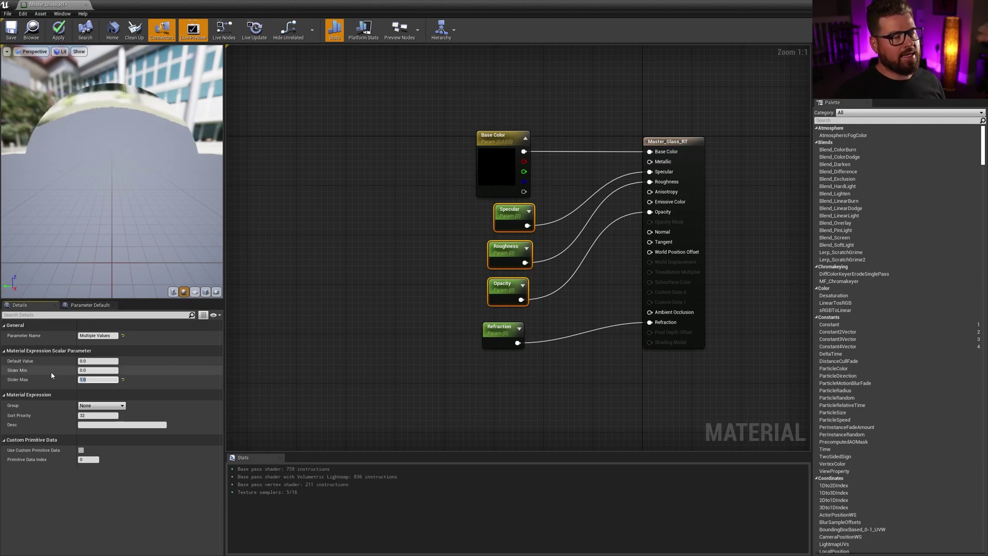
- Set the default value of the Specular parameter to 1.0 and of the Opacity parameter to 0.1
{"action": "left_click", "coordinate": [498, 223]}
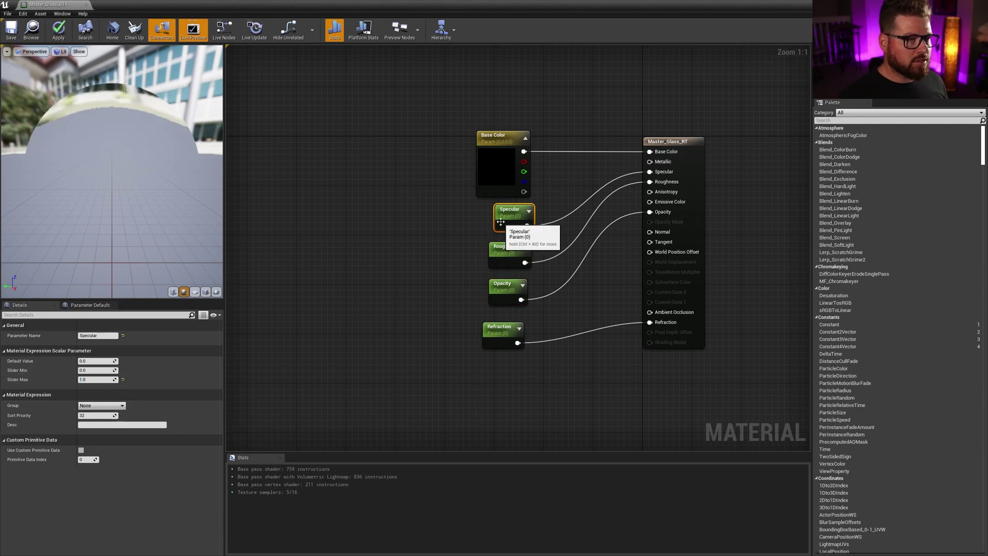
{"action": "left_click", "coordinate": [95, 360]}
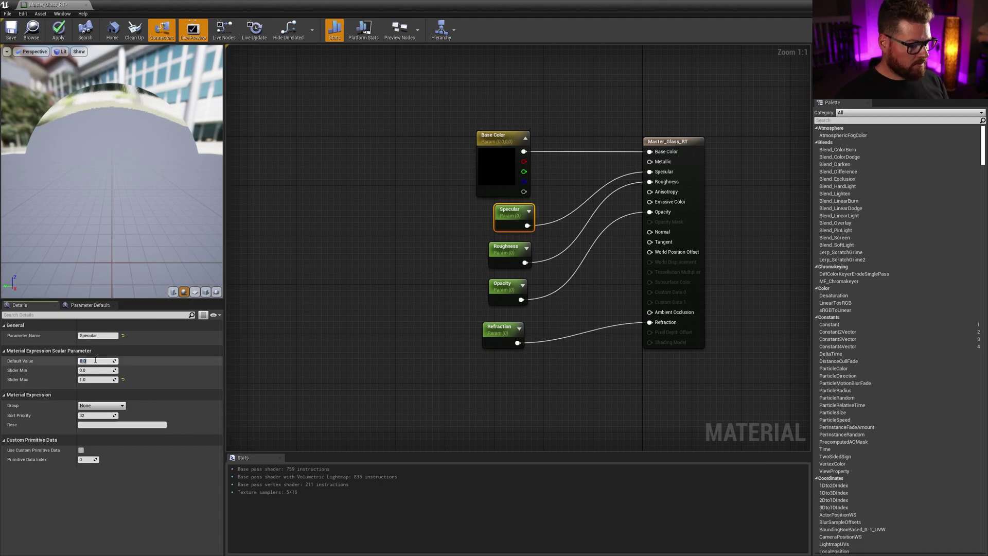
{"action": "type", "text": "1"}
{"action": "key", "text": "Return"}
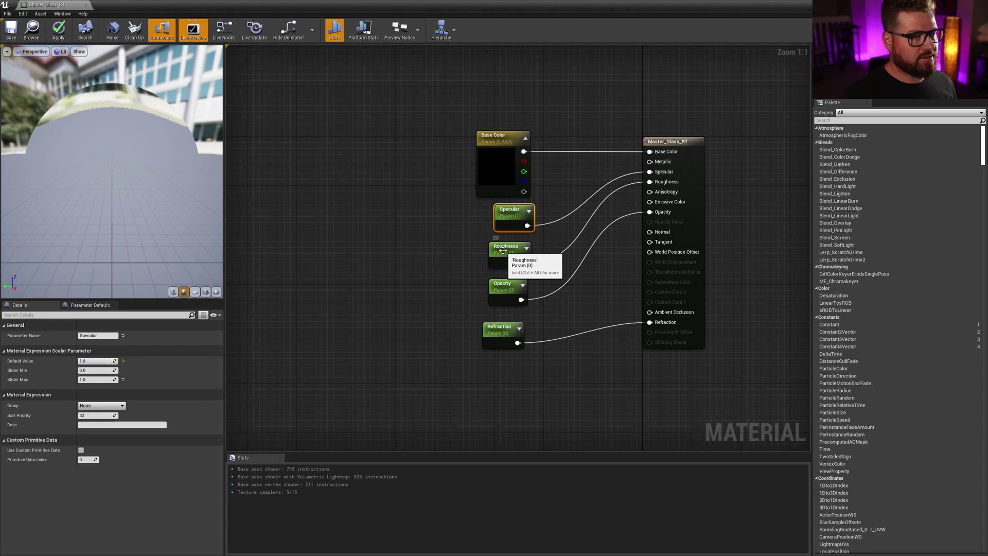
{"action": "left_click", "coordinate": [503, 251]}
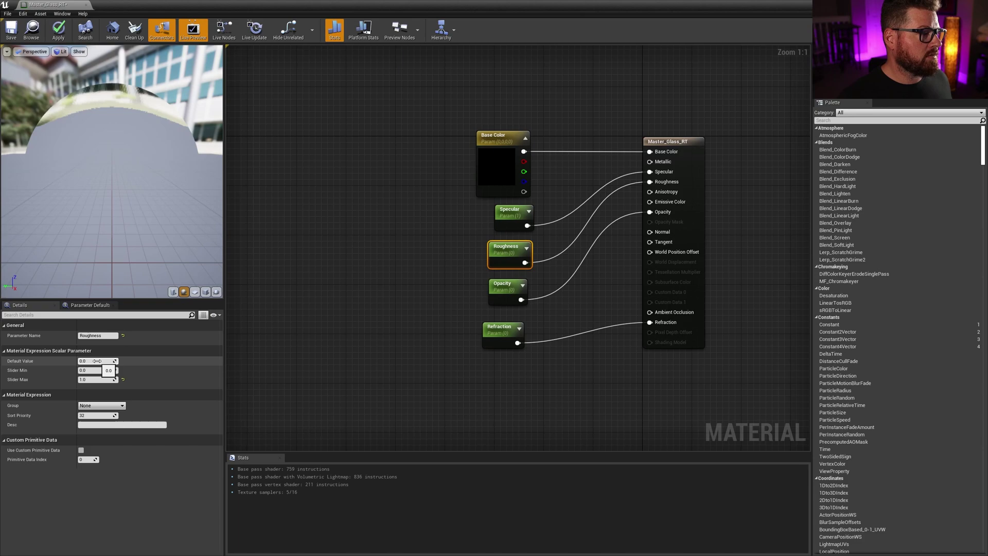
{"action": "left_click", "coordinate": [500, 284]}
{"action": "left_click", "coordinate": [97, 361]}
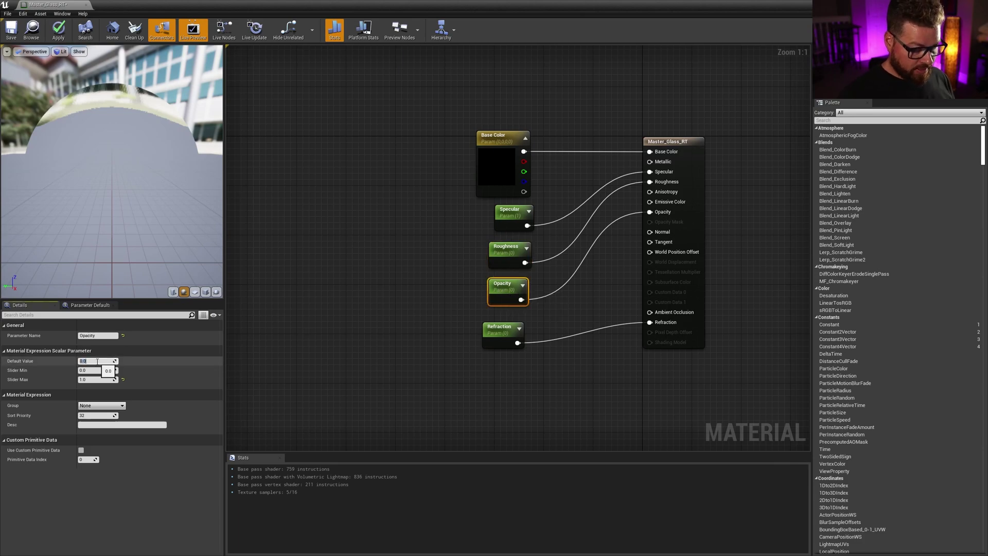
{"action": "type", "text": "0.1"}
{"action": "key", "text": "Return"}
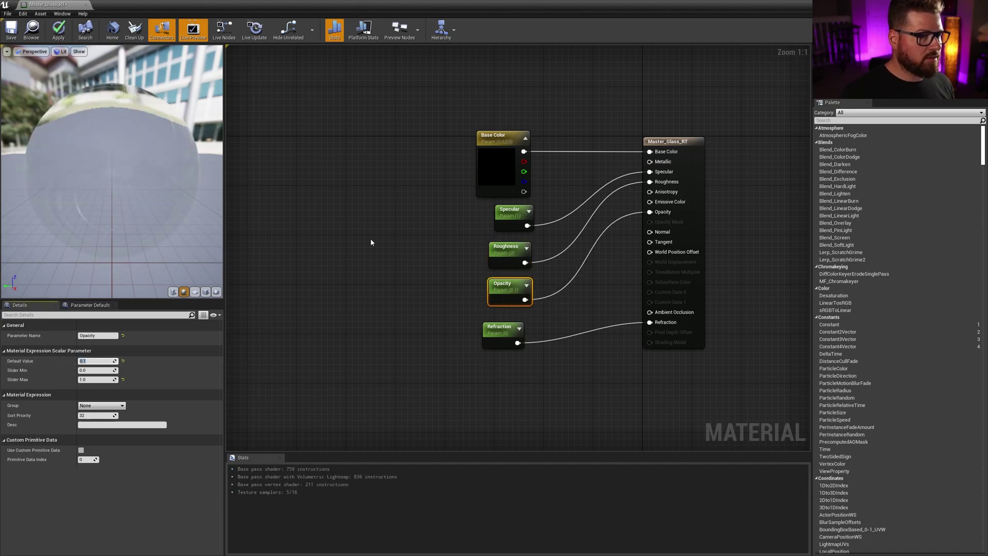
- Set the Refraction parameter's Slider Max to 3.0 and its default value to 1.0
{"action": "left_click", "coordinate": [494, 332]}
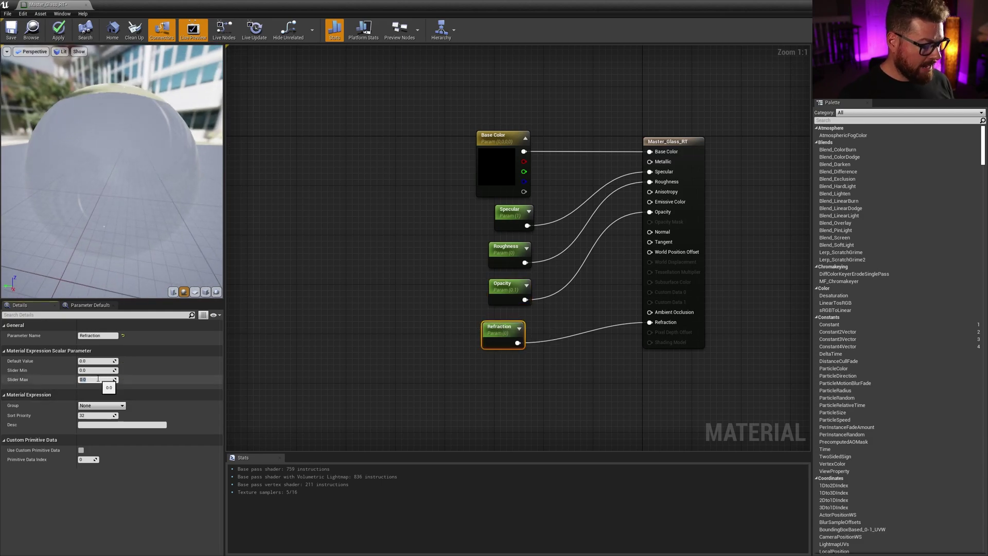
{"action": "key", "text": "Return"}
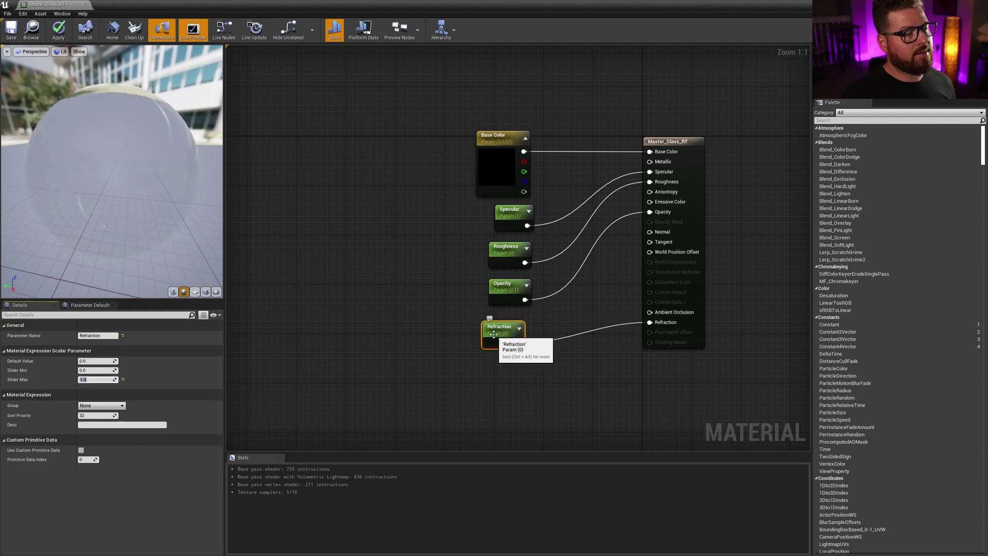
{"action": "left_click", "coordinate": [98, 362]}
{"action": "type", "text": "1"}
{"action": "key", "text": "Return"}
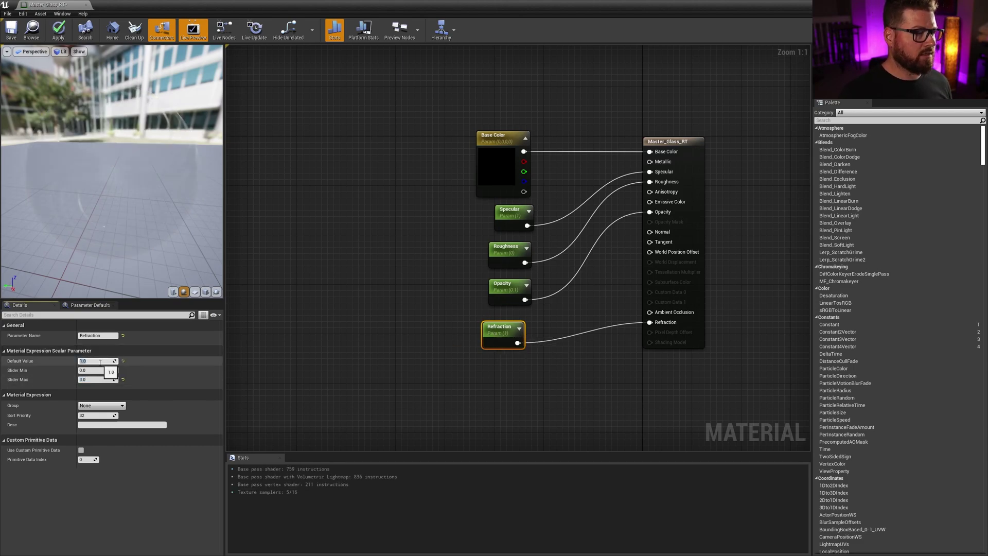
{"action": "left_click", "coordinate": [401, 350]}
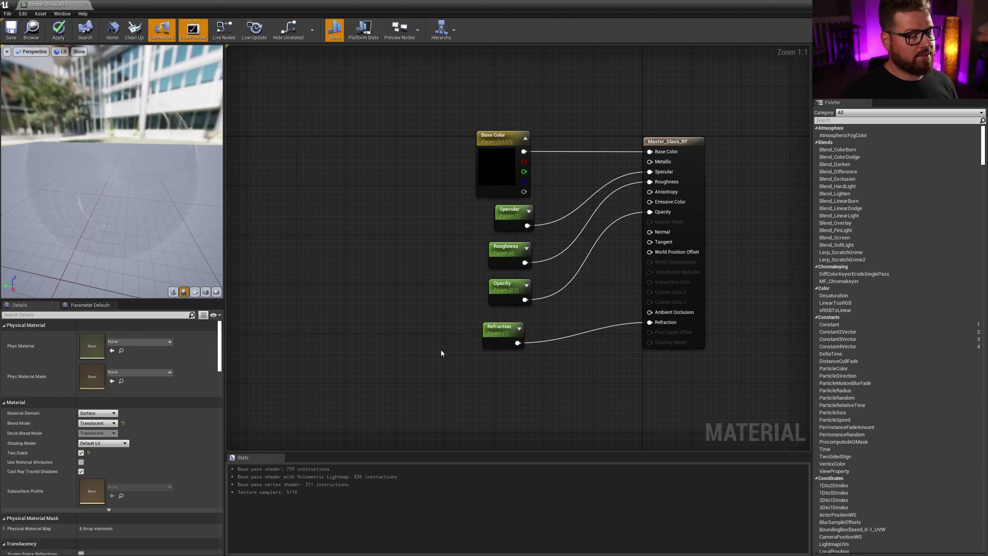
- Inspect the glass preview, close the Master_Glass_RT material and apply its changes to the original material
{"action": "left_click", "coordinate": [499, 294]}
{"action": "left_click", "coordinate": [497, 332]}
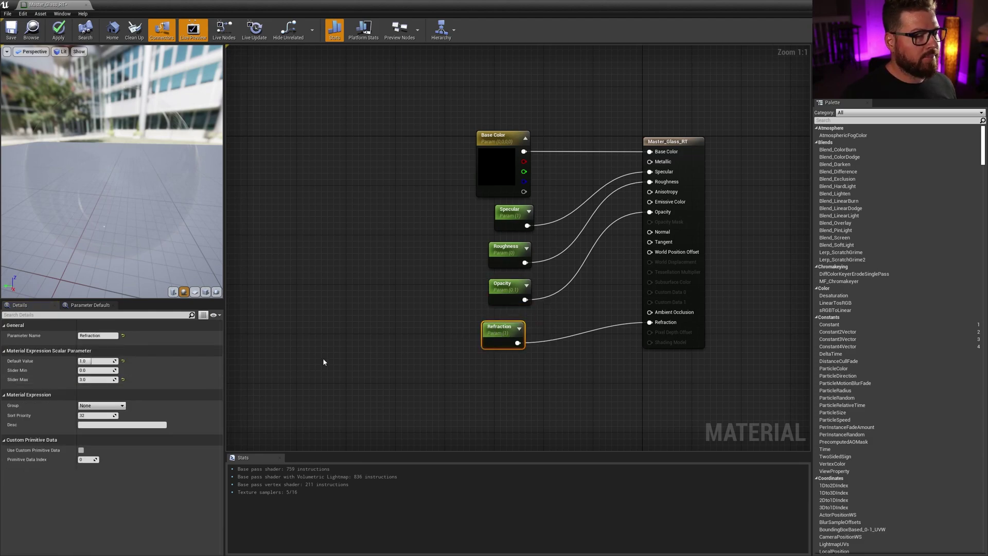
{"action": "left_click", "coordinate": [433, 258]}
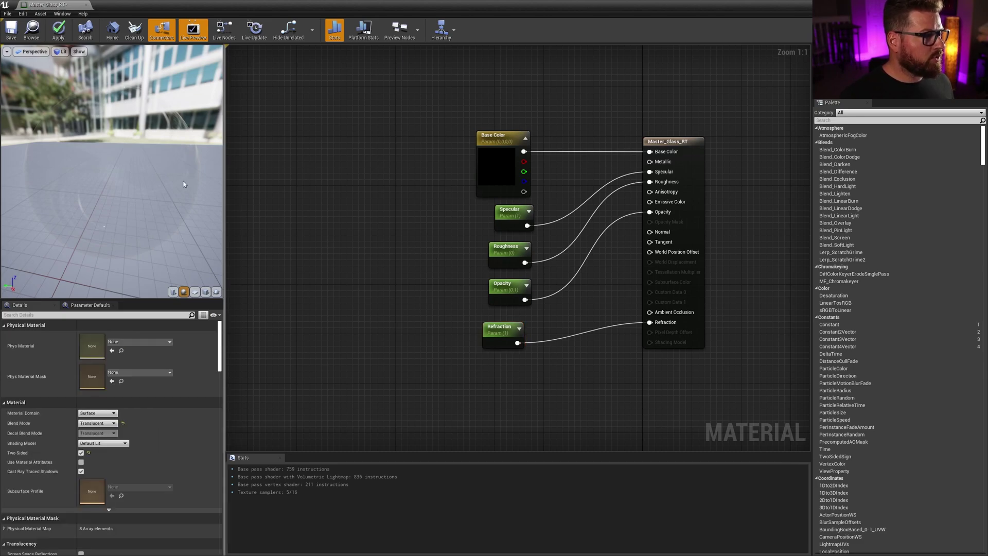
{"action": "mouse_move", "coordinate": [183, 180]}
{"action": "left_mouse_down"}
{"action": "mouse_move", "coordinate": [160, 180]}
{"action": "mouse_move", "coordinate": [184, 180]}
{"action": "left_mouse_up"}
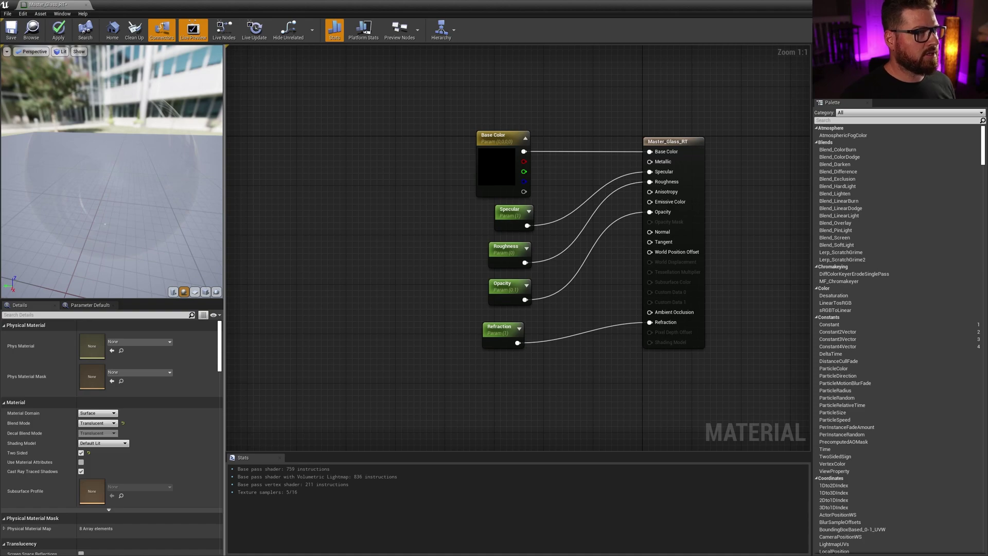
{"action": "left_click_drag", "start_coordinate": [177, 180], "coordinate": [196, 181]}
{"action": "left_click", "coordinate": [86, 4]}
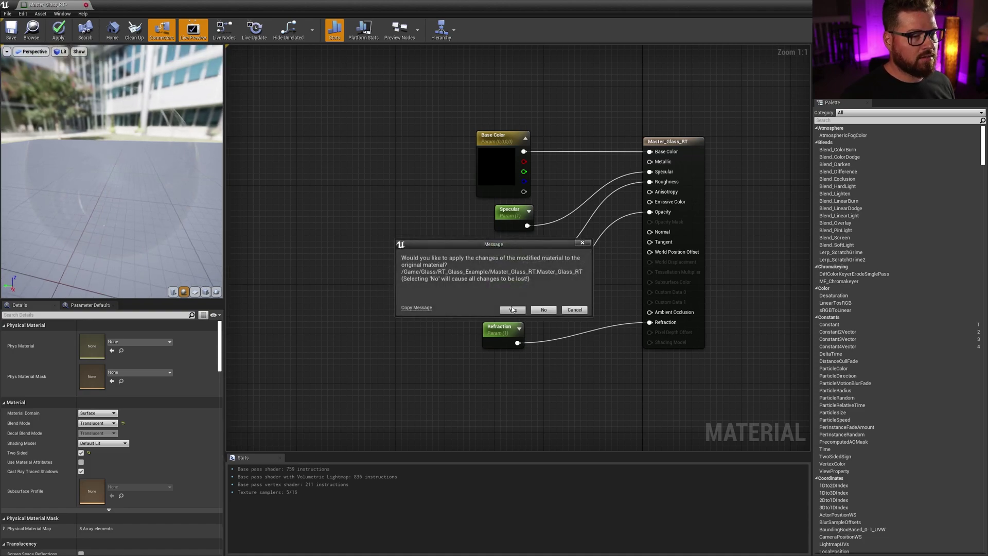
{"action": "left_click", "coordinate": [513, 309]}
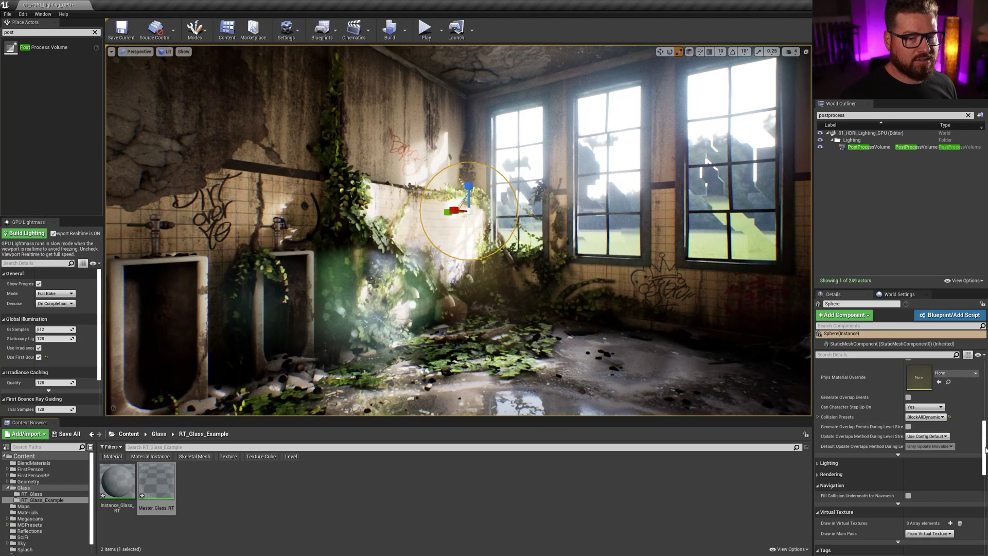
- Open Instance_Glass_RT, enable its Opacity, Refraction, Roughness, Specular and Base Color overrides, and undock its window over the level editor
{"action": "left_click_drag", "start_coordinate": [986, 453], "coordinate": [985, 388]}
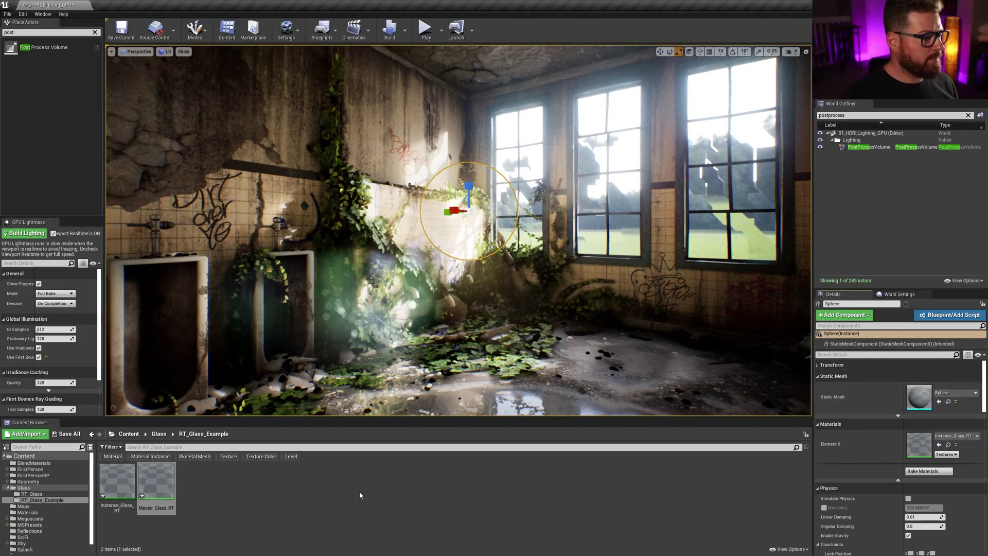
{"action": "double_click", "coordinate": [118, 481]}
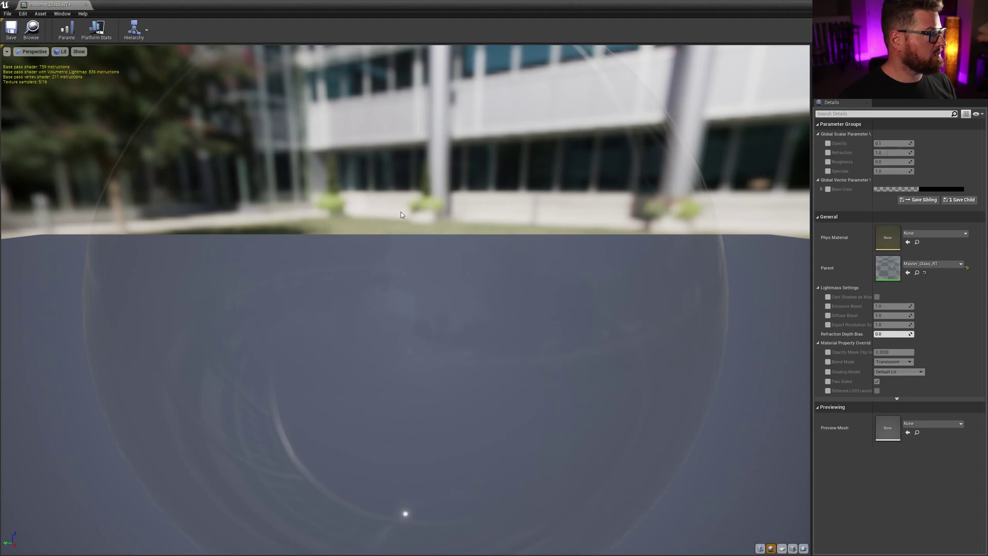
{"action": "left_click", "coordinate": [828, 143]}
{"action": "left_click", "coordinate": [828, 153]}
{"action": "left_click", "coordinate": [827, 161]}
{"action": "left_click", "coordinate": [828, 171]}
{"action": "left_click", "coordinate": [827, 189]}
{"action": "left_click_drag", "start_coordinate": [580, 4], "coordinate": [272, 237]}
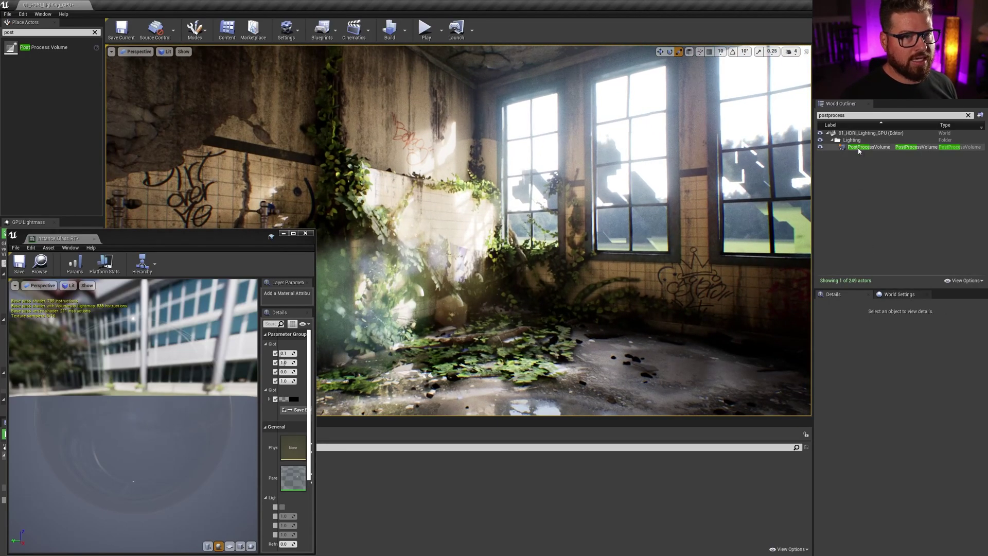
- Check the PostProcessVolume's ray tracing refraction settings by filtering its details for "refr", and clear the filter
{"action": "left_click", "coordinate": [858, 148]}
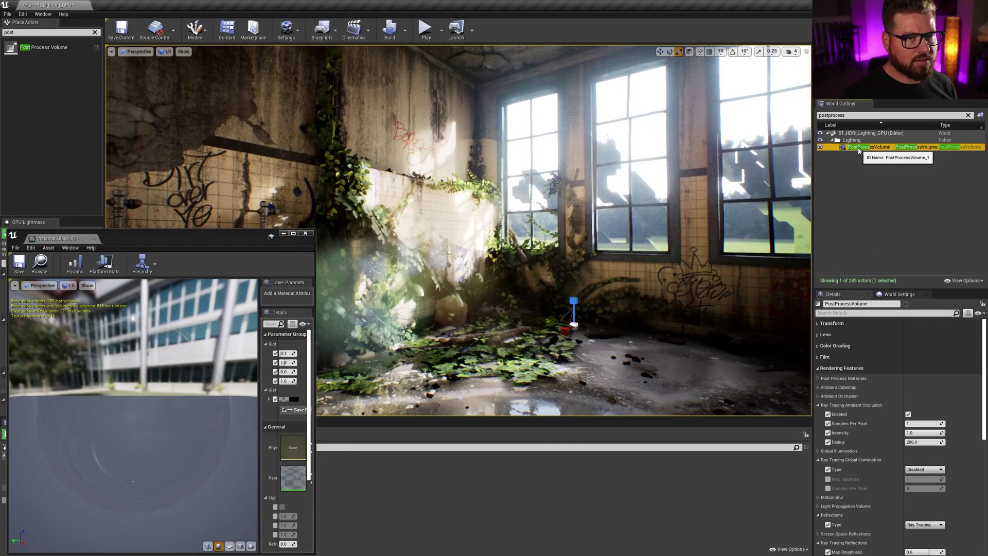
{"action": "left_click", "coordinate": [855, 313]}
{"action": "type", "text": "refr"}
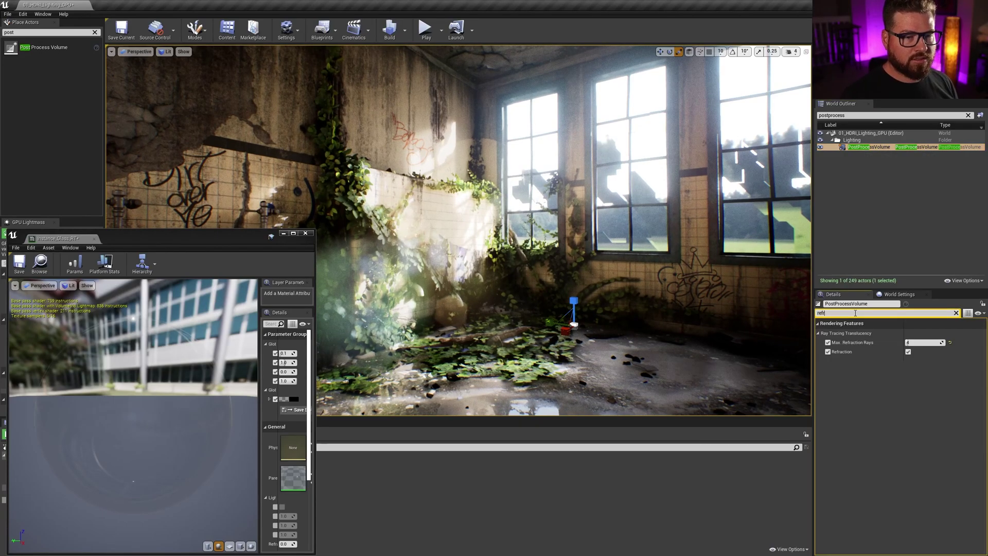
{"action": "left_click", "coordinate": [957, 313]}
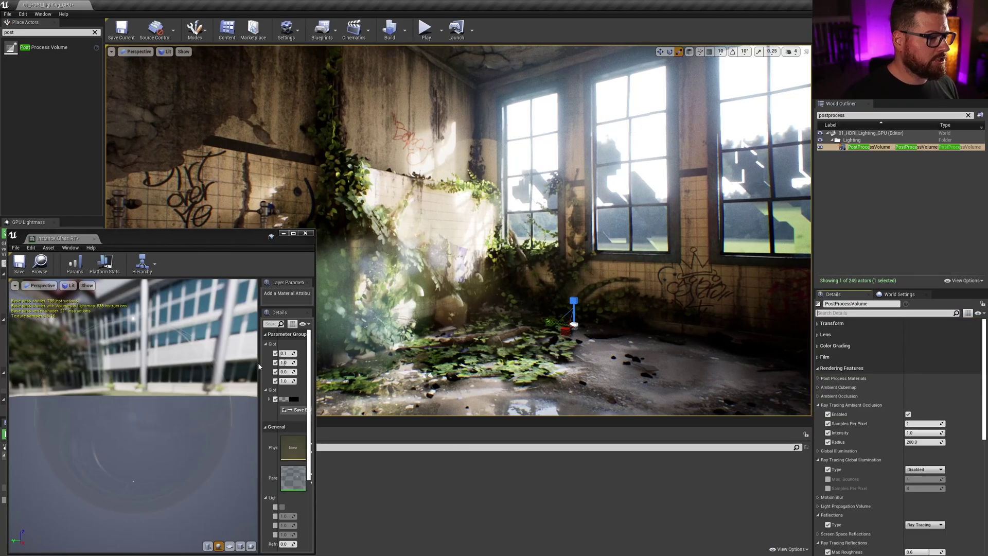
- Widen the glass instance's parameter area and set Refraction to 1.5
{"action": "left_click_drag", "start_coordinate": [259, 368], "coordinate": [212, 368]}
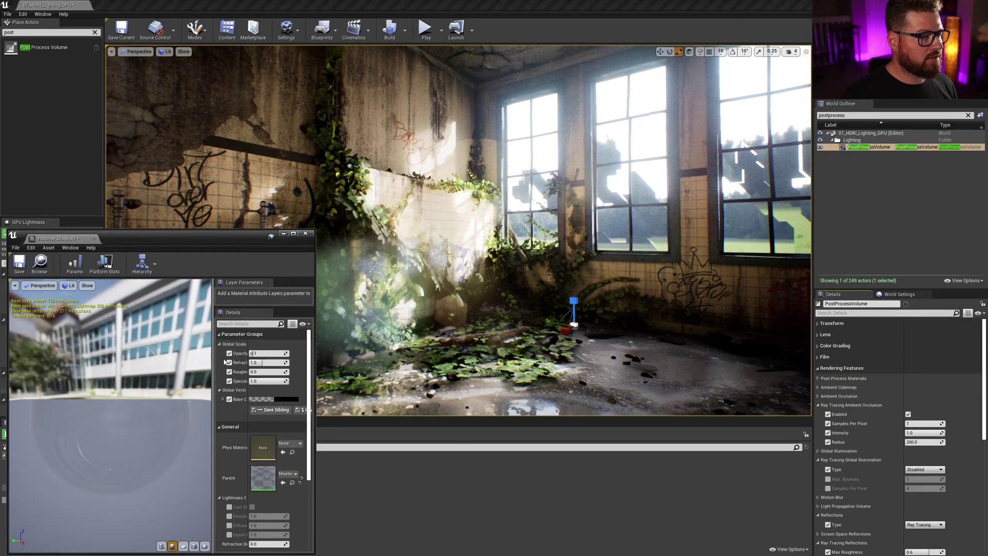
{"action": "left_click_drag", "start_coordinate": [248, 335], "coordinate": [262, 335]}
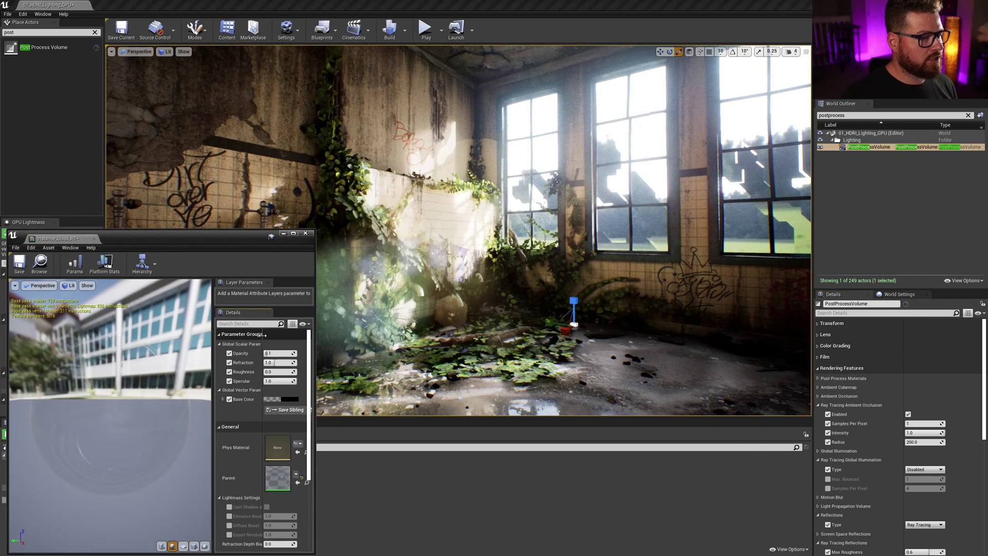
{"action": "left_click", "coordinate": [280, 362]}
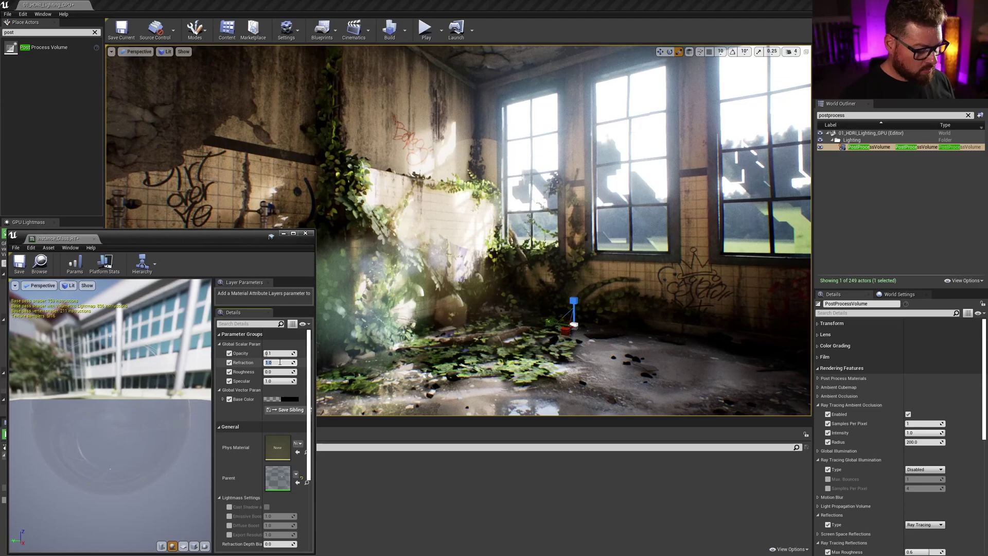
{"action": "key", "text": "Return"}
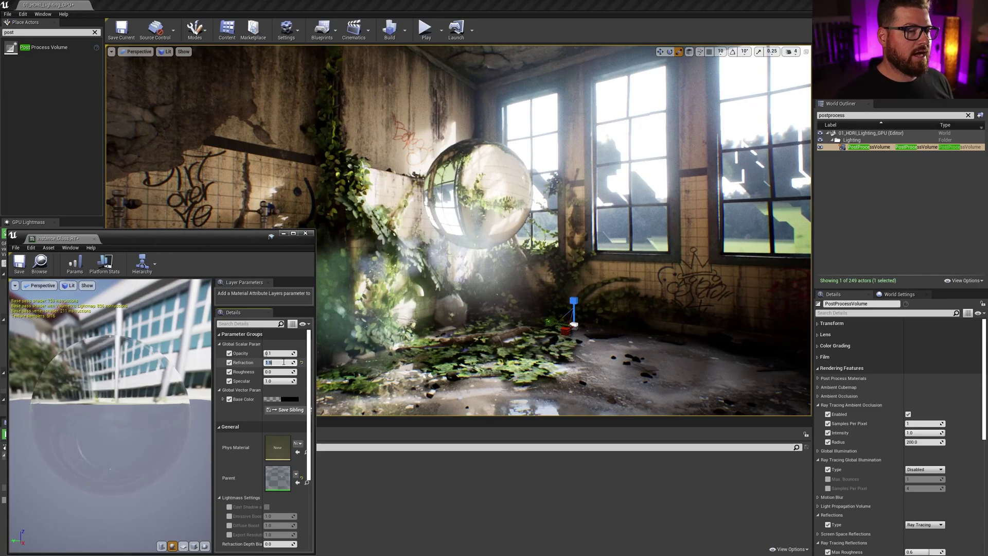
- Select the glass sphere in the level and raise it along the vertical axis
{"action": "mouse_move", "coordinate": [491, 203]}
{"action": "right_mouse_down"}
{"action": "mouse_move", "coordinate": [469, 216]}
{"action": "mouse_move", "coordinate": [484, 190]}
{"action": "right_mouse_up"}
{"action": "key", "text": "Escape"}
{"action": "left_click", "coordinate": [481, 216]}
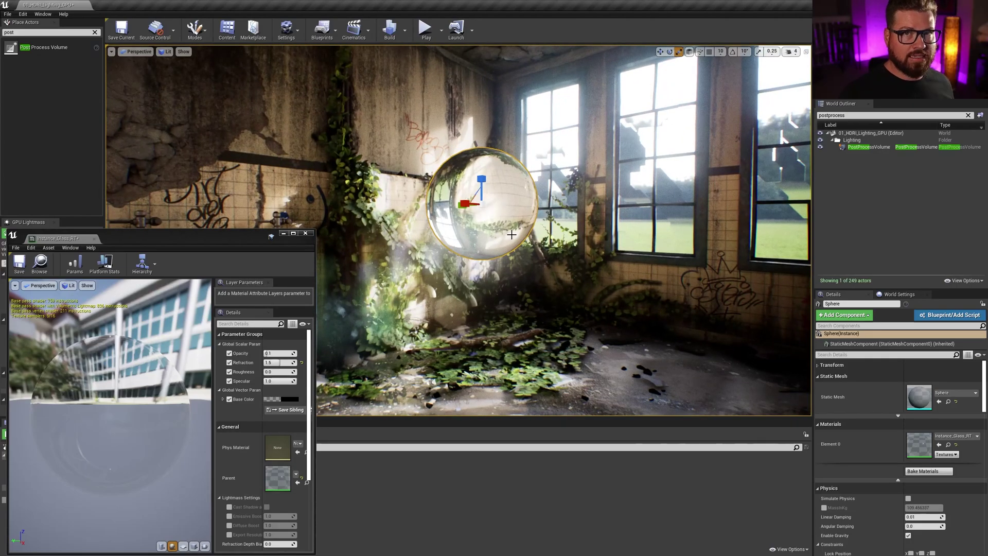
{"action": "key", "text": "w"}
{"action": "left_click_drag", "start_coordinate": [481, 178], "coordinate": [507, 146]}
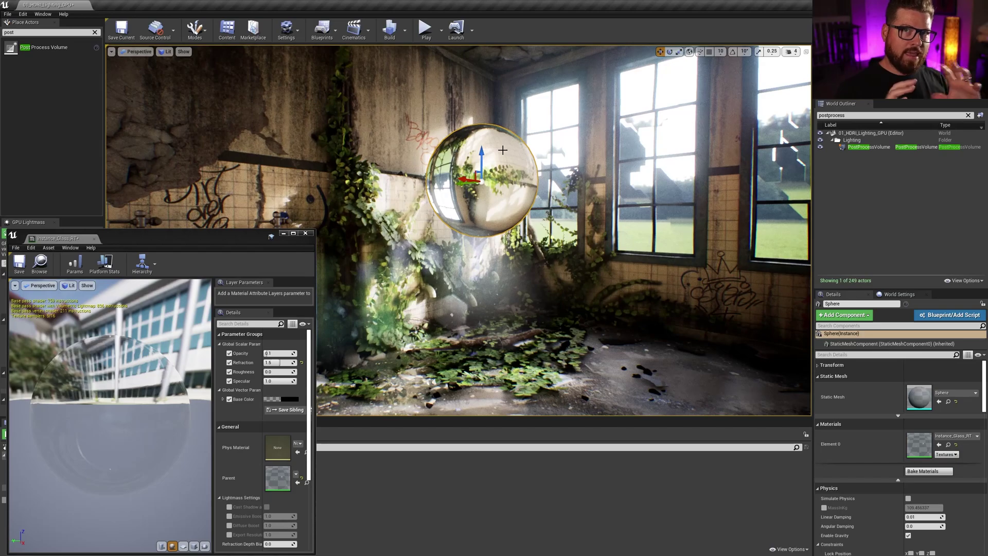
- Lower the glass sphere toward the floor and lift it high again to examine the refraction against different backgrounds
{"action": "right_click_drag", "start_coordinate": [507, 146], "coordinate": [484, 147]}
{"action": "mouse_move", "coordinate": [494, 236]}
{"action": "right_mouse_down"}
{"action": "mouse_move", "coordinate": [519, 248]}
{"action": "mouse_move", "coordinate": [476, 233]}
{"action": "mouse_move", "coordinate": [494, 236]}
{"action": "right_mouse_up"}
{"action": "left_click_drag", "start_coordinate": [482, 149], "coordinate": [478, 291]}
{"action": "right_click_drag", "start_coordinate": [479, 291], "coordinate": [443, 242]}
{"action": "left_click_drag", "start_coordinate": [427, 264], "coordinate": [515, 89]}
{"action": "right_click_drag", "start_coordinate": [459, 230], "coordinate": [391, 244]}
- Shift the glass sphere sideways toward the windows and lower it in front of the ivy-covered wall
{"action": "left_click_drag", "start_coordinate": [575, 105], "coordinate": [608, 107]}
{"action": "right_click_drag", "start_coordinate": [613, 213], "coordinate": [642, 205]}
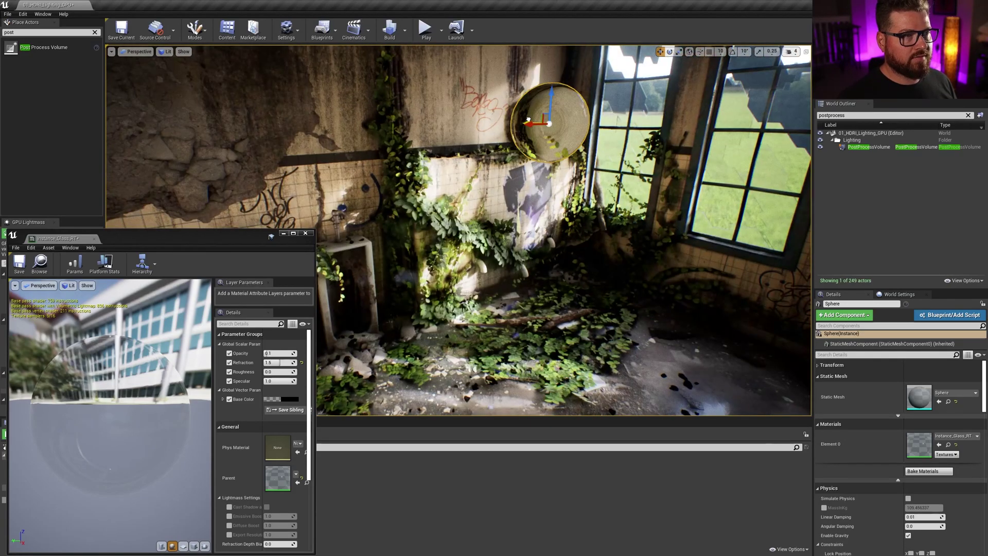
{"action": "left_click_drag", "start_coordinate": [531, 124], "coordinate": [552, 124]}
{"action": "right_click_drag", "start_coordinate": [645, 197], "coordinate": [639, 185]}
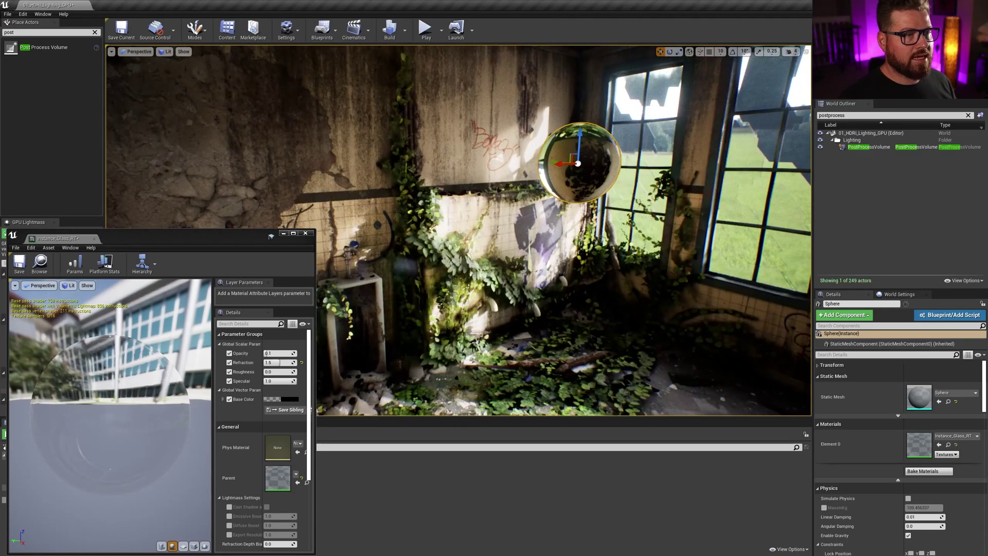
{"action": "left_click_drag", "start_coordinate": [580, 135], "coordinate": [574, 226]}
{"action": "right_click_drag", "start_coordinate": [593, 165], "coordinate": [658, 165]}
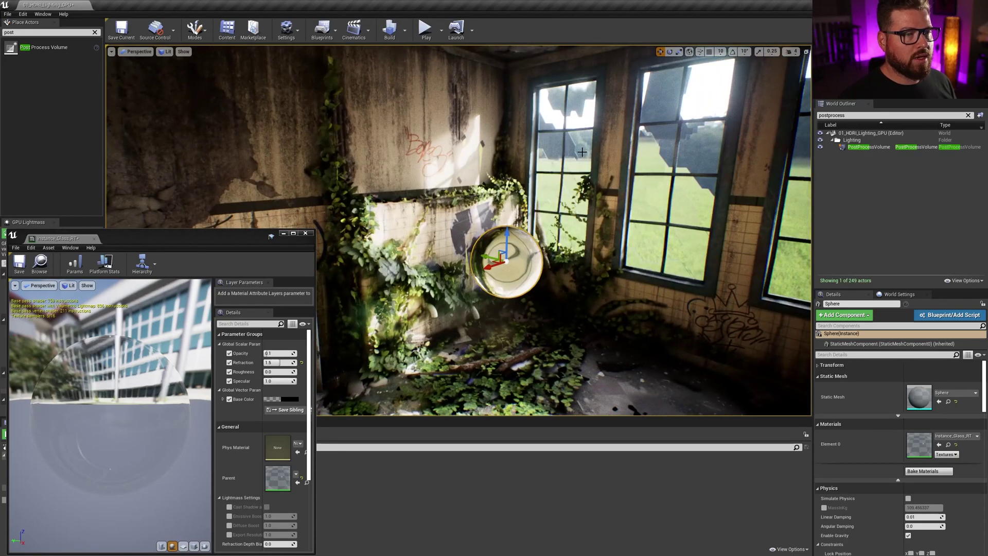
- Deselect the sphere and reset the glass instance's Refraction to its default of 1.0
{"action": "left_click", "coordinate": [593, 165]}
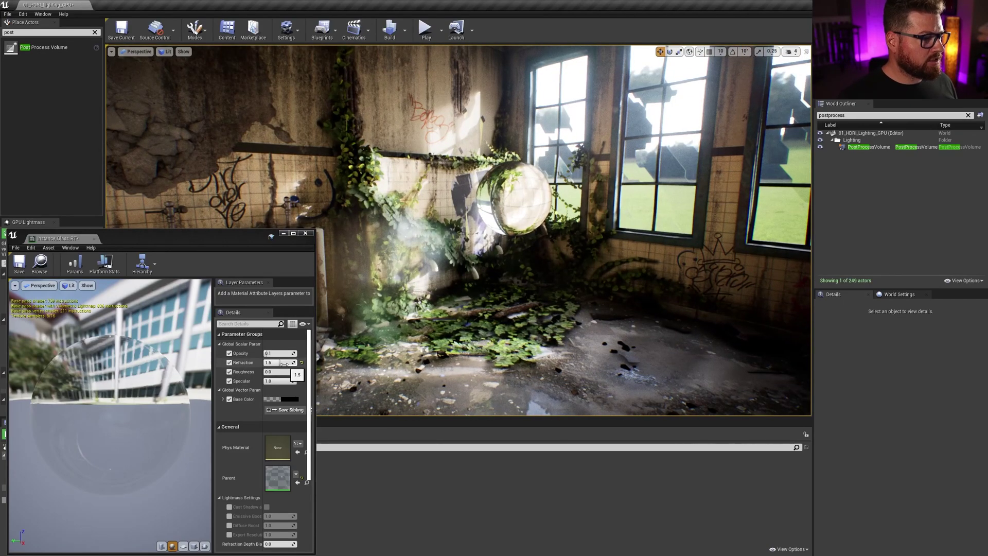
{"action": "left_click", "coordinate": [302, 362]}
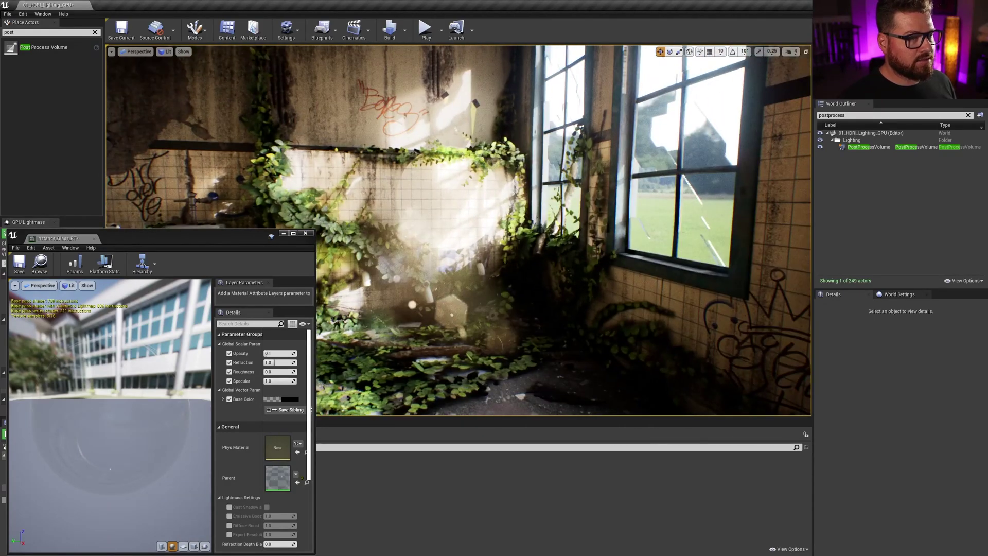
- Select the glass sphere and move it horizontally away from the ivy-covered wall to in front of the middle window
{"action": "left_click", "coordinate": [406, 205]}
{"action": "left_click_drag", "start_coordinate": [405, 204], "coordinate": [422, 205]}
{"action": "right_click_drag", "start_coordinate": [452, 260], "coordinate": [517, 246]}
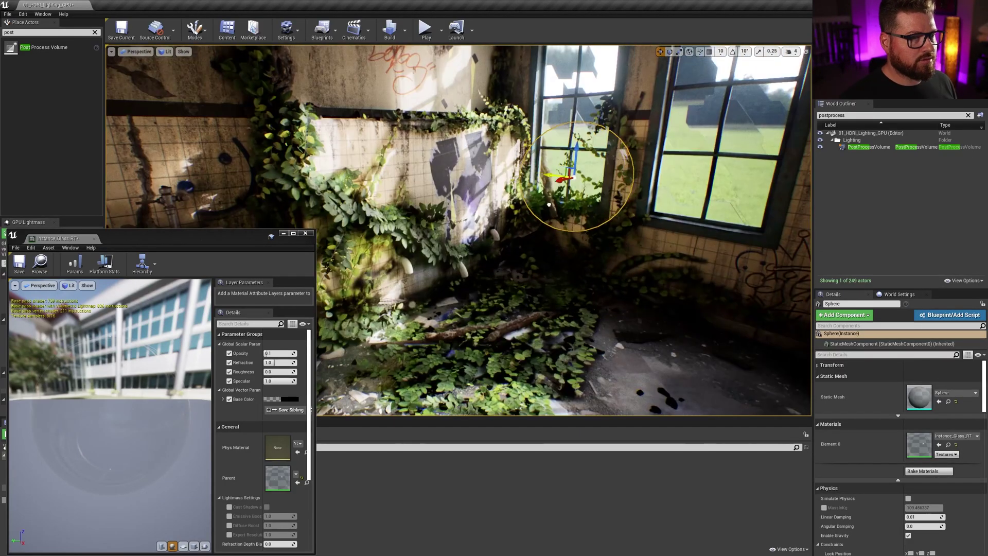
{"action": "left_click_drag", "start_coordinate": [549, 205], "coordinate": [704, 221]}
{"action": "right_click_drag", "start_coordinate": [704, 220], "coordinate": [767, 218]}
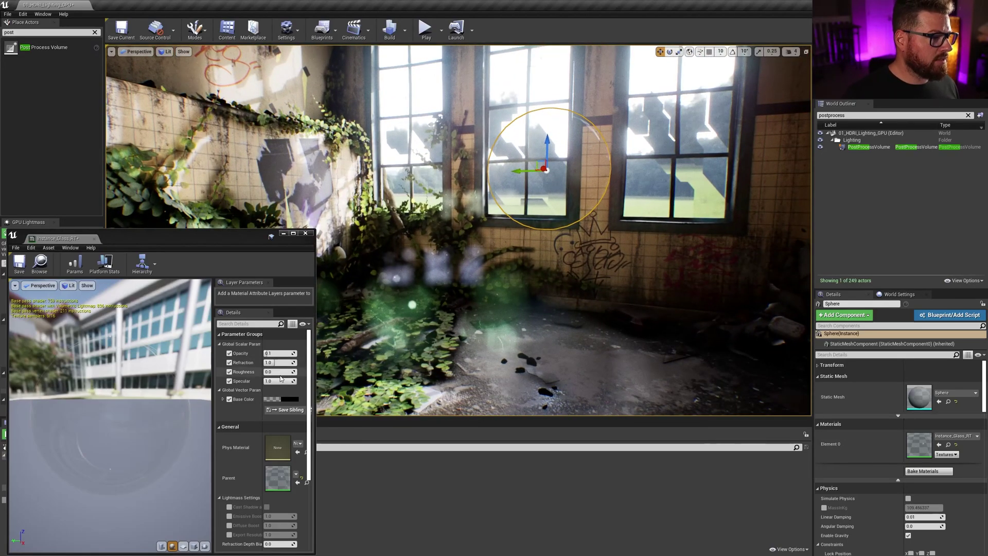
- Try different Refraction values on the glass material instance while viewing the sphere against the windows
{"action": "mouse_move", "coordinate": [278, 363]}
{"action": "left_mouse_down"}
{"action": "mouse_move", "coordinate": [255, 363]}
{"action": "mouse_move", "coordinate": [292, 363]}
{"action": "left_mouse_up"}
{"action": "type", "text": "9"}
{"action": "key", "text": "BackSpace"}
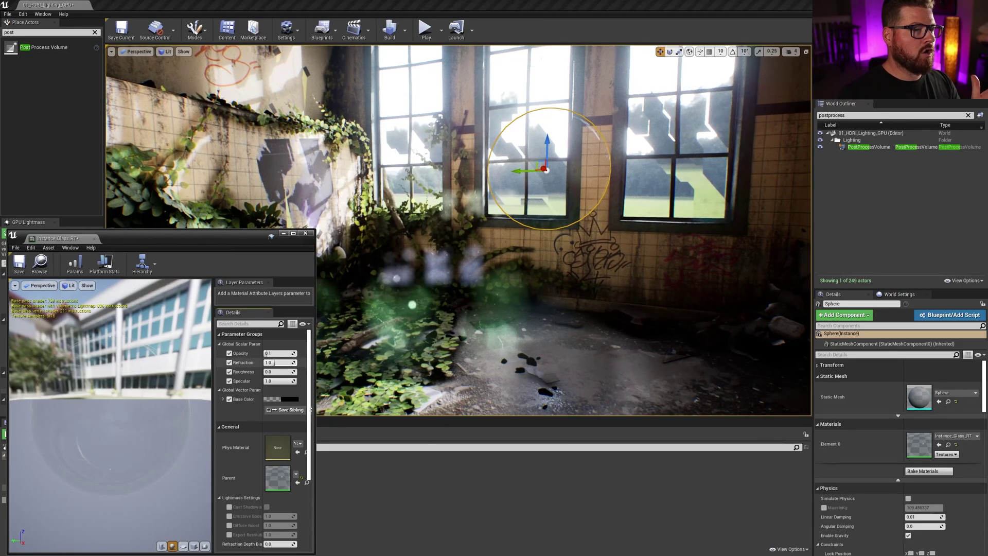
{"action": "key", "text": "BackSpace"}
{"action": "type", "text": "12"}
{"action": "left_click_drag", "start_coordinate": [276, 363], "coordinate": [297, 362]}
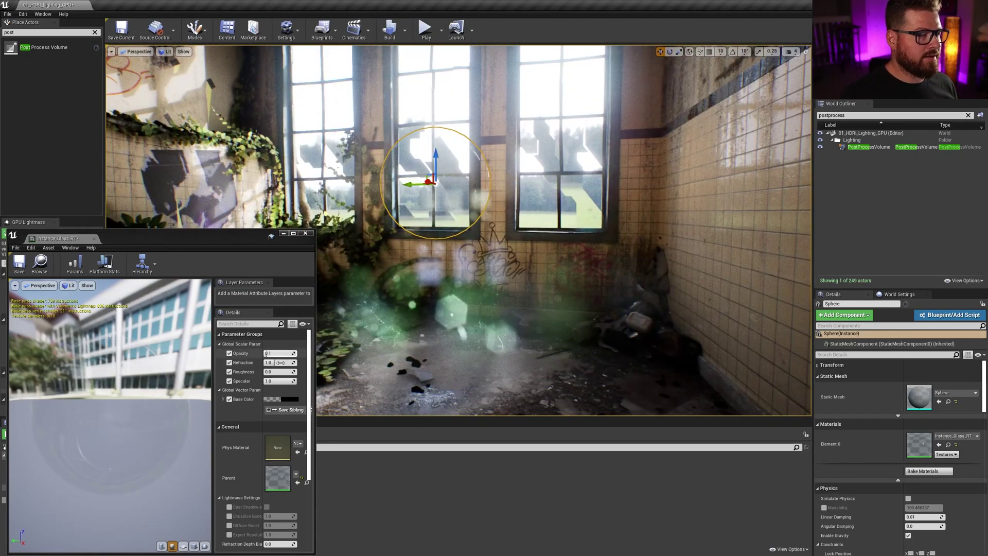
- Open the parent material Master_Glass_RT, set the Refraction parameter's default value to 1.5, and save the material
{"action": "double_click", "coordinate": [278, 477]}
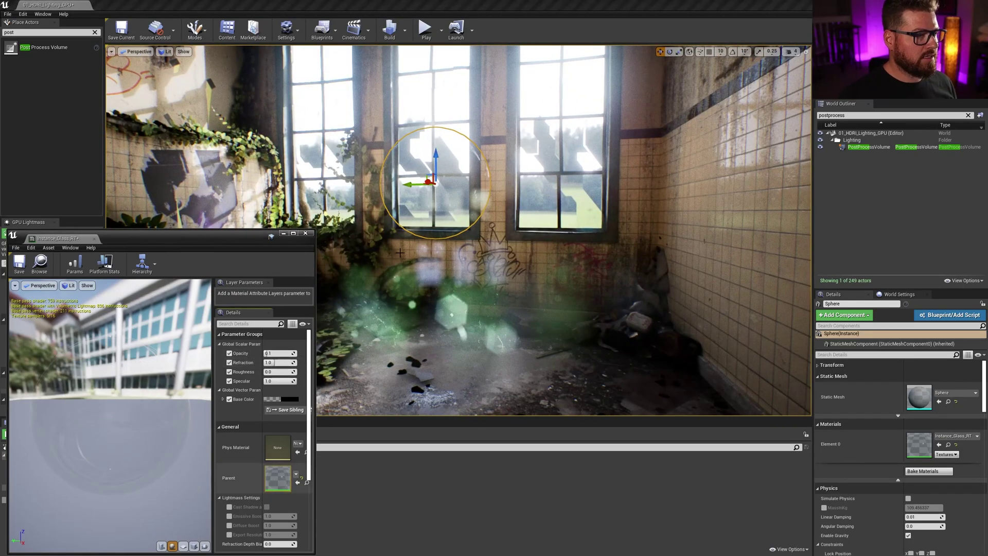
{"action": "right_click_drag", "start_coordinate": [164, 383], "coordinate": [207, 351]}
{"action": "left_click", "coordinate": [131, 423]}
{"action": "left_click", "coordinate": [47, 477]}
{"action": "type", "text": "5"}
{"action": "key", "text": "Return"}
{"action": "key", "text": "ctrl+s"}
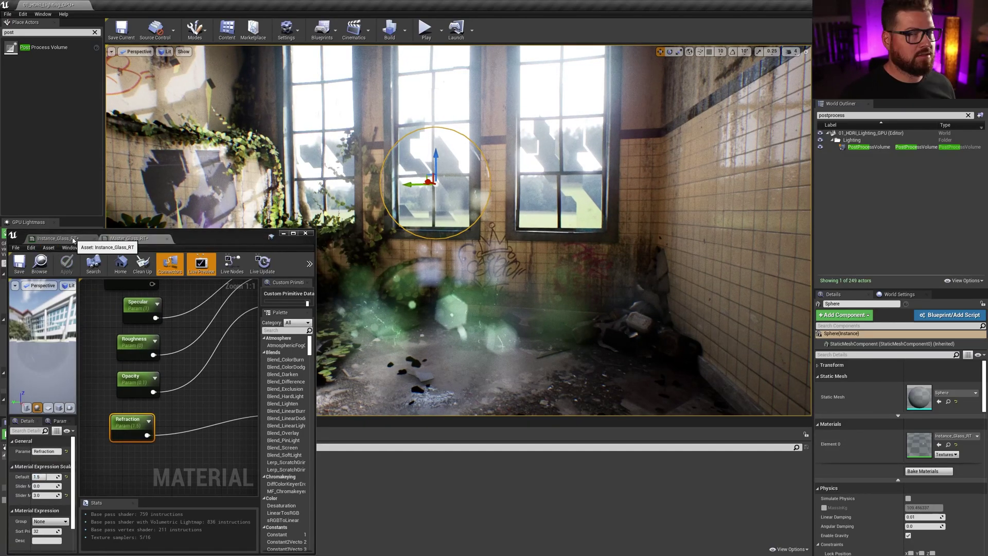
- Open Instance_Glass_RT from the sphere's material slot, reset its Refraction to the parent default, and deselect the sphere
{"action": "left_click", "coordinate": [294, 233]}
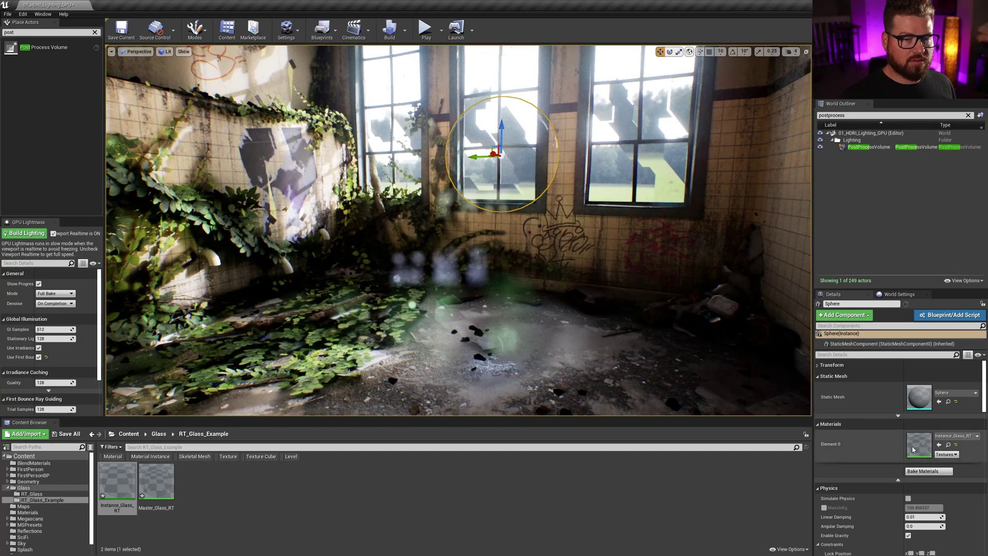
{"action": "double_click", "coordinate": [919, 444]}
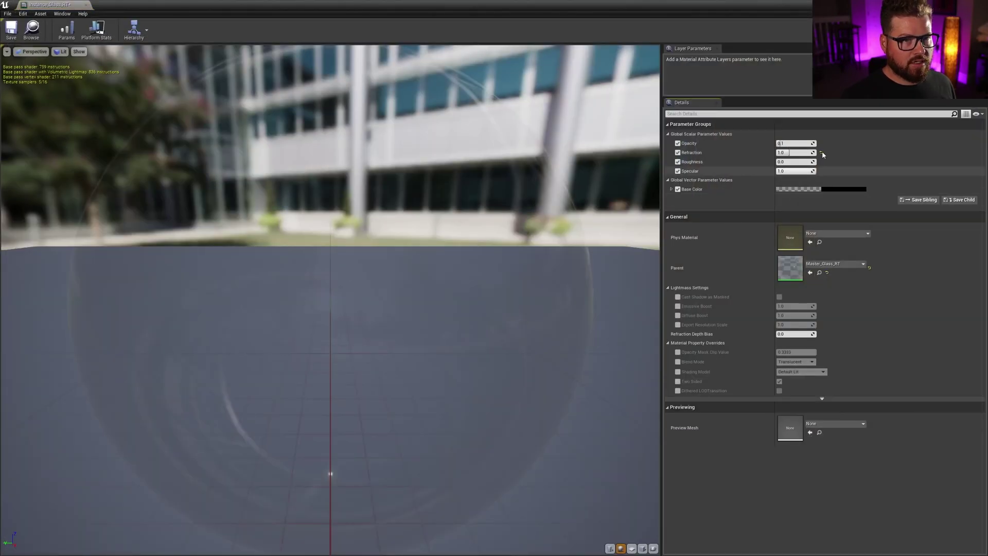
{"action": "left_click", "coordinate": [821, 152]}
{"action": "left_click_drag", "start_coordinate": [422, 5], "coordinate": [206, 208]}
{"action": "right_click_drag", "start_coordinate": [483, 214], "coordinate": [432, 175]}
{"action": "key", "text": "Escape"}
- Select the glass sphere and move it sideways toward the corner between the windows and the ivy-covered wall
{"action": "left_click", "coordinate": [547, 186]}
{"action": "right_click_drag", "start_coordinate": [546, 186], "coordinate": [558, 154]}
{"action": "left_click_drag", "start_coordinate": [537, 217], "coordinate": [414, 238]}
- Select the PostProcessVolume and reset Max. Refraction Rays under Ray Tracing Translucency to its default of 3
{"action": "left_click", "coordinate": [868, 147]}
{"action": "left_click", "coordinate": [349, 207]}
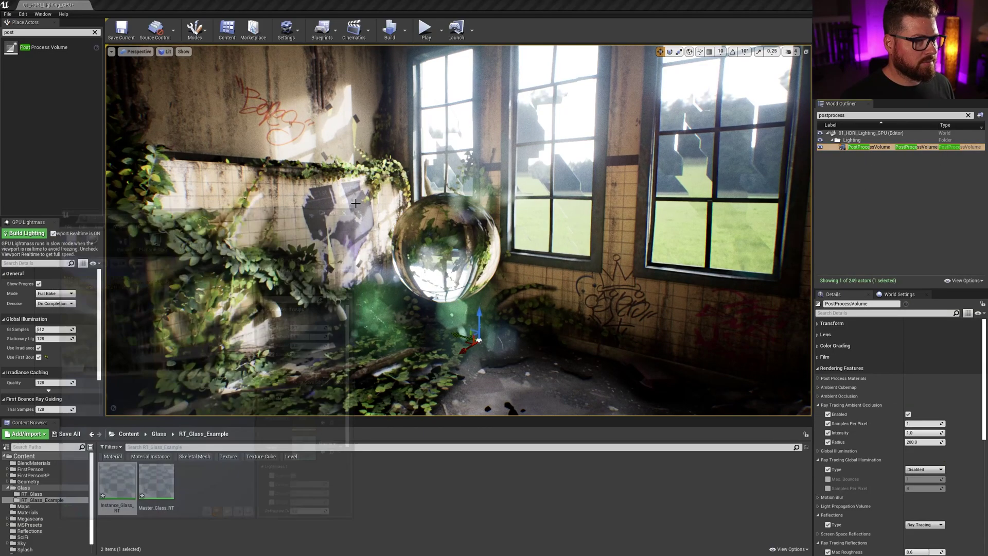
{"action": "right_click_drag", "start_coordinate": [360, 216], "coordinate": [397, 221]}
{"action": "scroll", "coordinate": [868, 449], "scroll_direction": "down", "scroll_amount": 6}
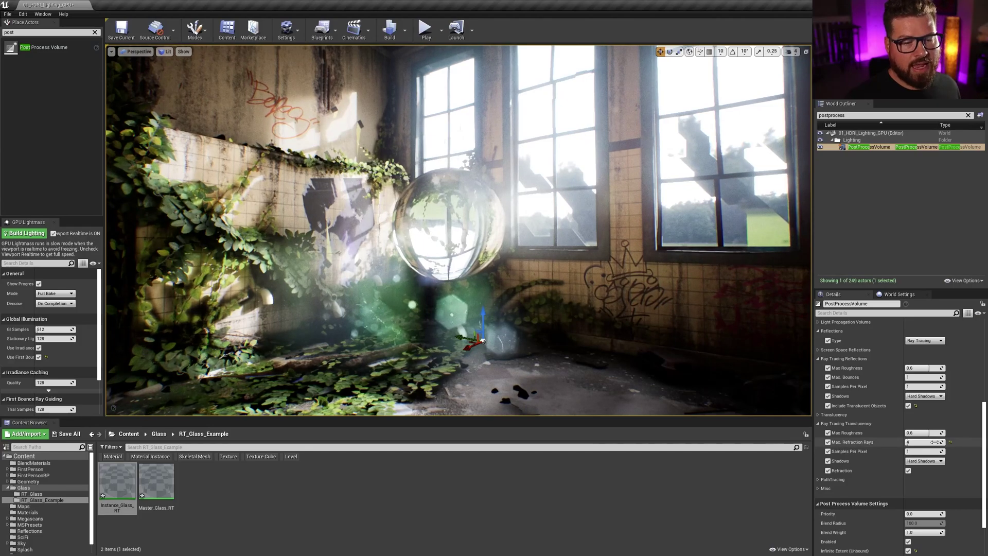
{"action": "left_click", "coordinate": [949, 443]}
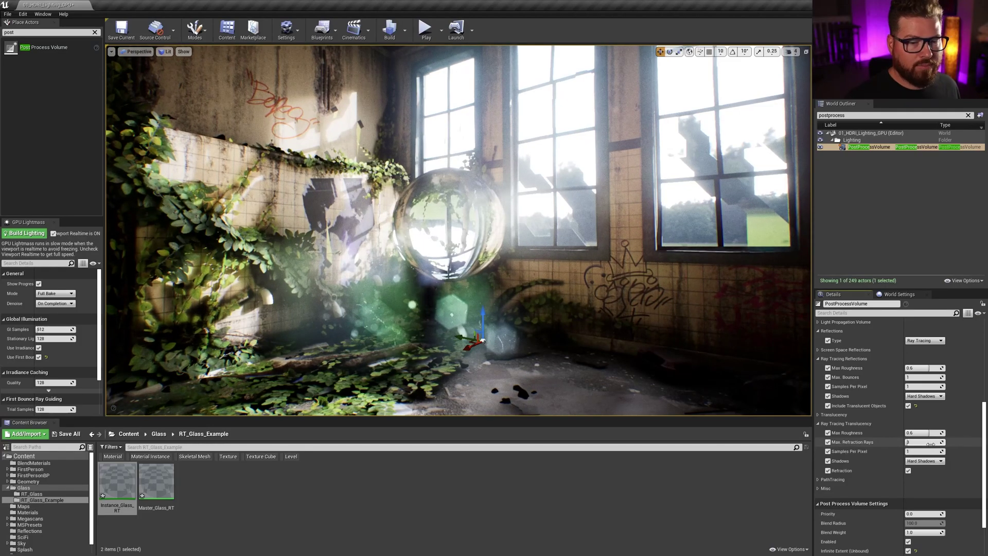
{"action": "left_click_drag", "start_coordinate": [918, 443], "coordinate": [917, 443]}
{"action": "scroll", "coordinate": [922, 453], "scroll_direction": "down", "scroll_amount": 1}
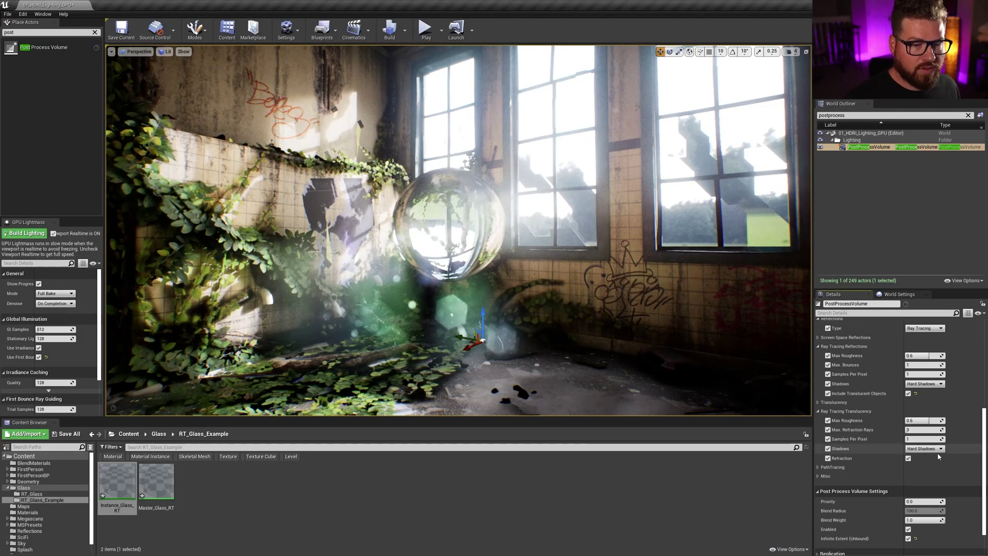
{"action": "right_click_drag", "start_coordinate": [621, 256], "coordinate": [631, 308]}
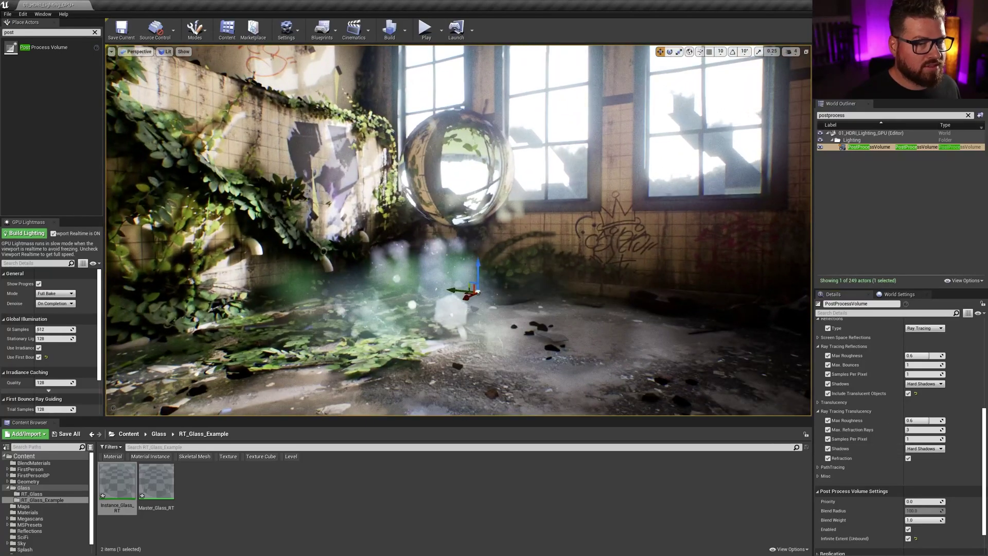
{"action": "left_click", "coordinate": [908, 393]}
- Select the glass sphere, shift it slightly along a horizontal axis, and examine its refraction from nearby angles
{"action": "right_click_drag", "start_coordinate": [458, 231], "coordinate": [432, 216]}
{"action": "left_click", "coordinate": [430, 211]}
{"action": "left_click_drag", "start_coordinate": [412, 210], "coordinate": [355, 203]}
{"action": "right_click_drag", "start_coordinate": [354, 203], "coordinate": [464, 203]}
{"action": "right_click_drag", "start_coordinate": [581, 193], "coordinate": [472, 194]}
{"action": "key", "text": "s"}
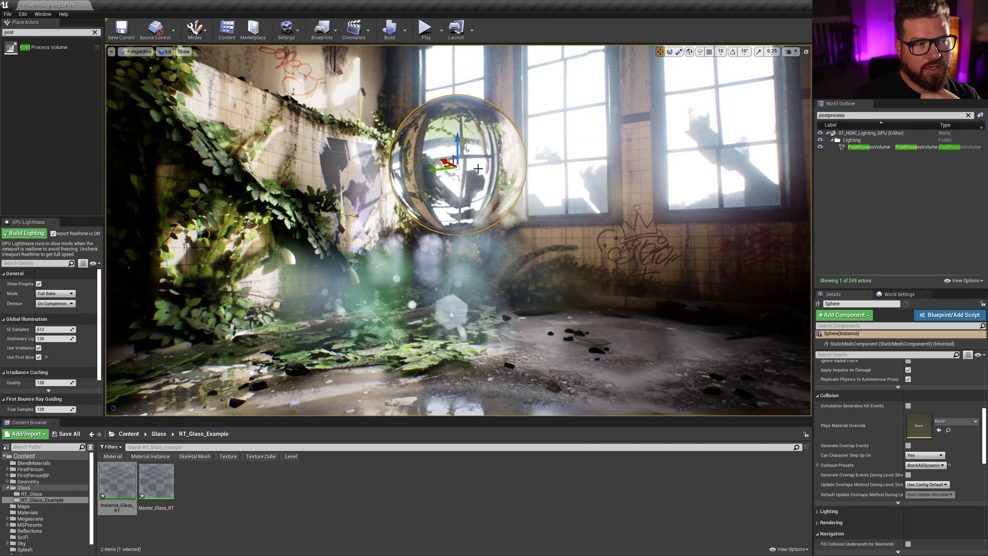
- Select the PostProcessVolume, set Max. Refraction Rays to 4 with translucent objects included in reflections, and deselect the volume
{"action": "left_click", "coordinate": [878, 148]}
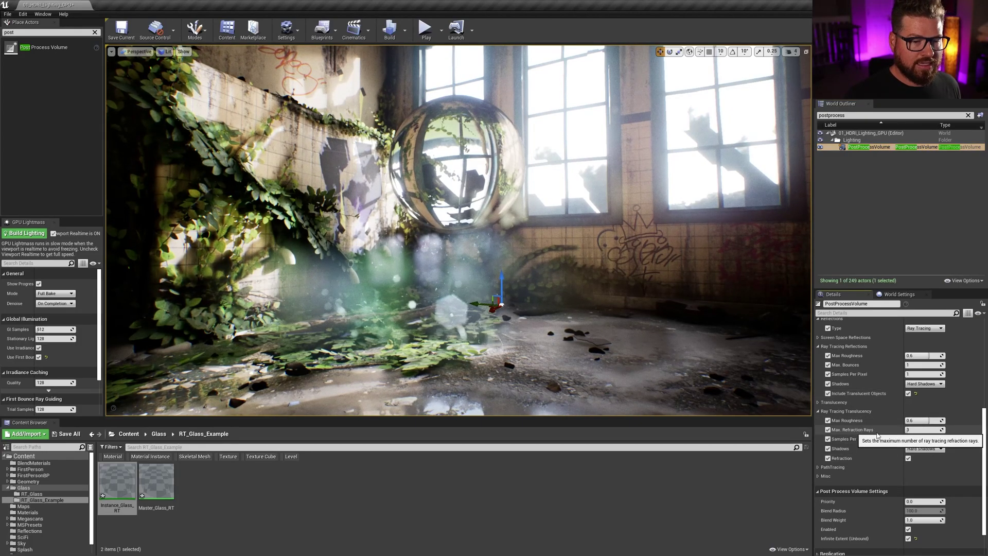
{"action": "left_click_drag", "start_coordinate": [923, 430], "coordinate": [927, 430]}
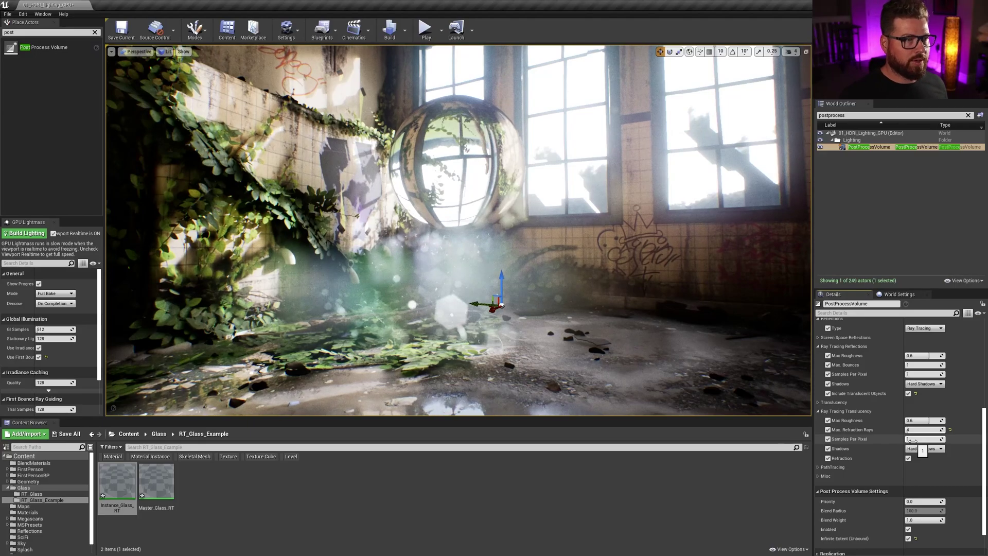
{"action": "left_click", "coordinate": [909, 394]}
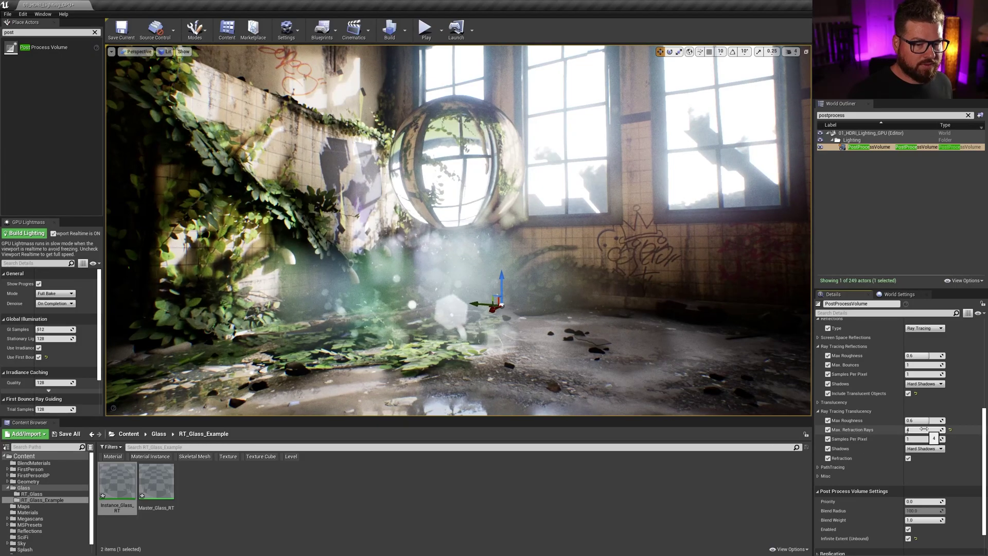
{"action": "key", "text": "s"}
{"action": "right_click_drag", "start_coordinate": [573, 266], "coordinate": [546, 278]}
{"action": "key", "text": "Escape"}
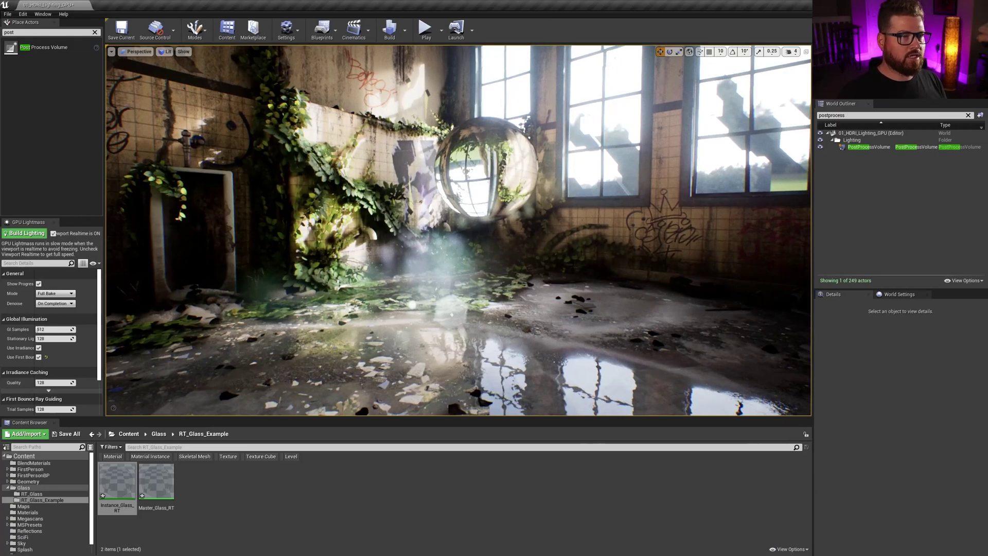